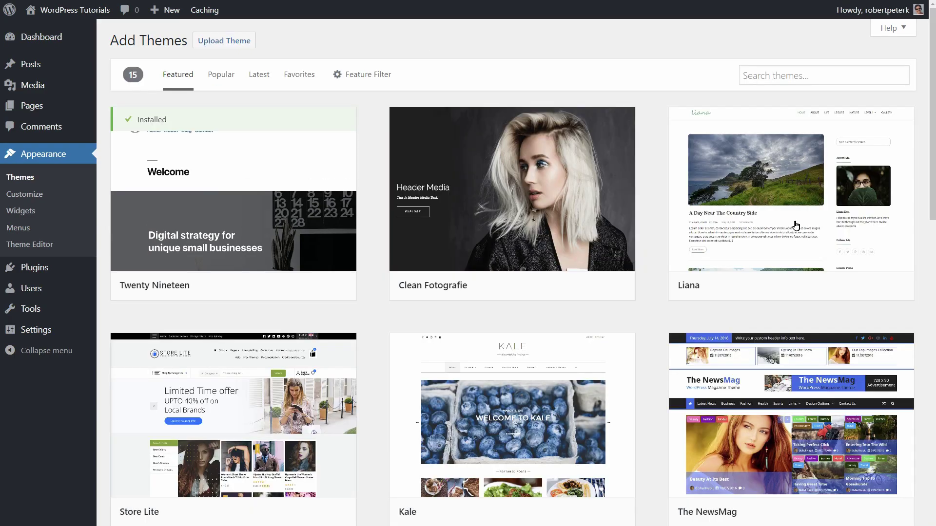
# Install the Neve theme from the Popular themes list and activate it.
pyautogui.click(227, 83)
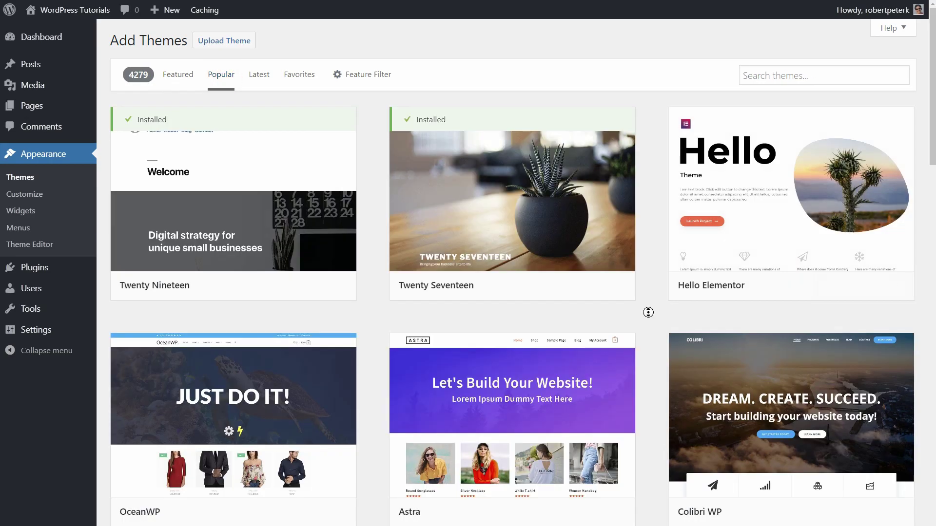
pyautogui.scroll(-10, 648, 311)
pyautogui.moveTo(771, 357)
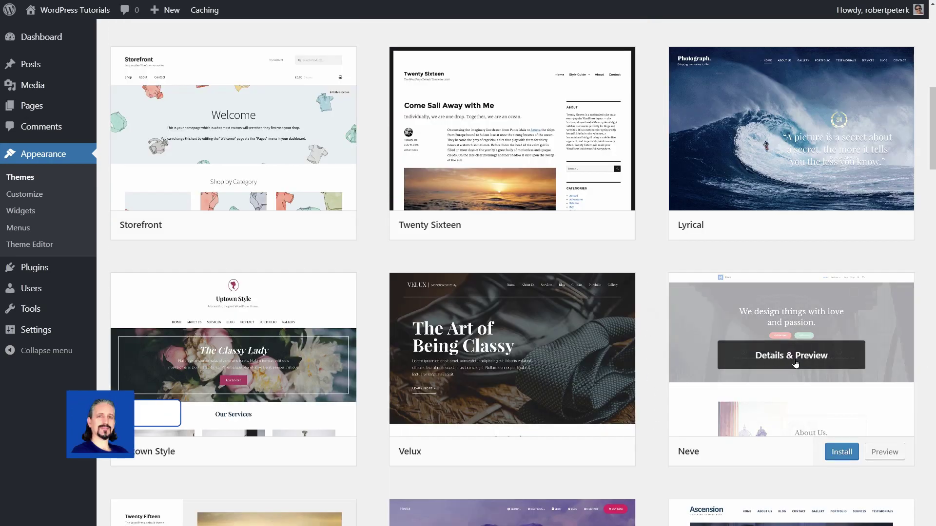
pyautogui.click(842, 452)
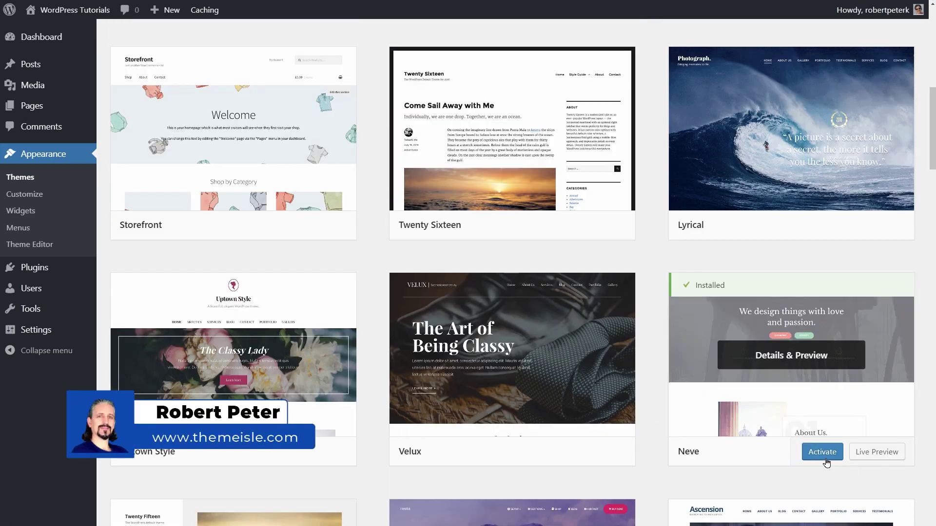
pyautogui.click(825, 458)
pyautogui.moveTo(68, 19)
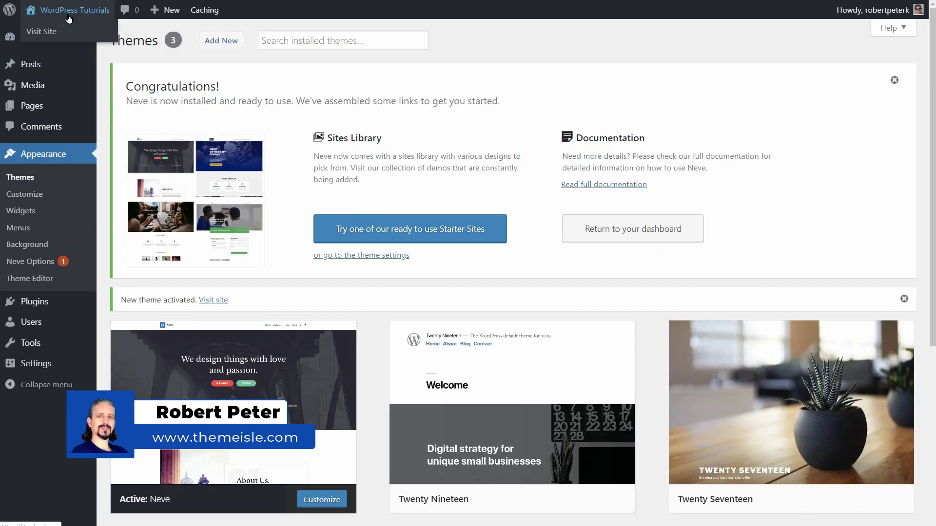
# View the live site with Neve applied, then return to the admin dashboard.
pyautogui.click(46, 33)
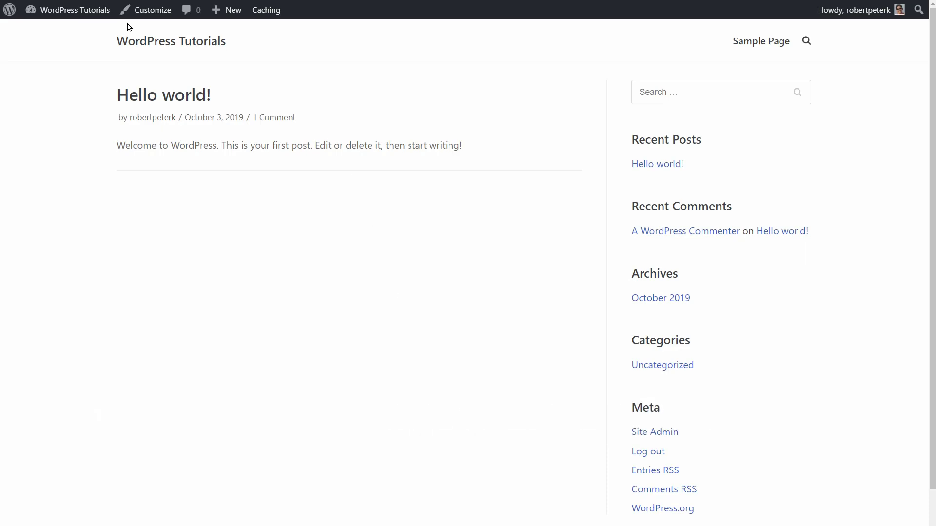
pyautogui.moveTo(87, 17)
pyautogui.click(68, 31)
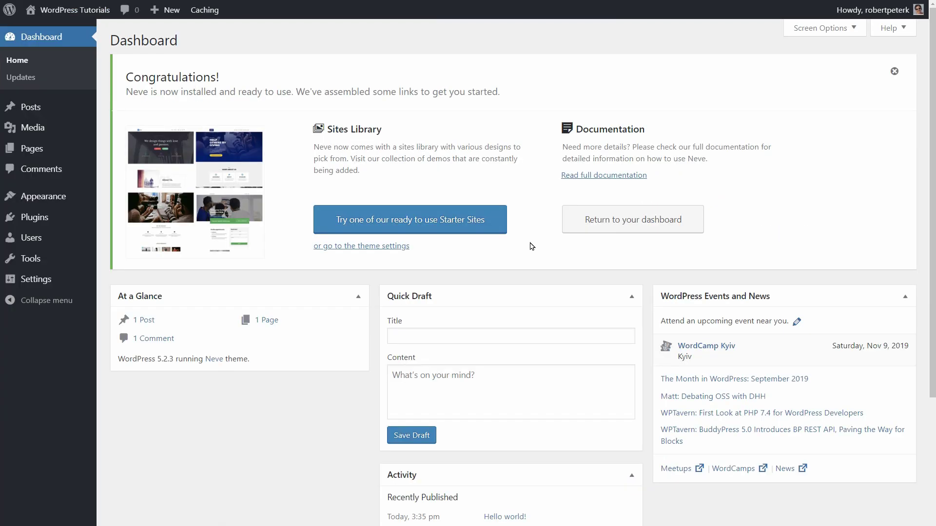
# Open Neve's starter sites library and preview the Energy Panels demo in a new tab.
pyautogui.click(494, 225)
pyautogui.middleClick(829, 274)
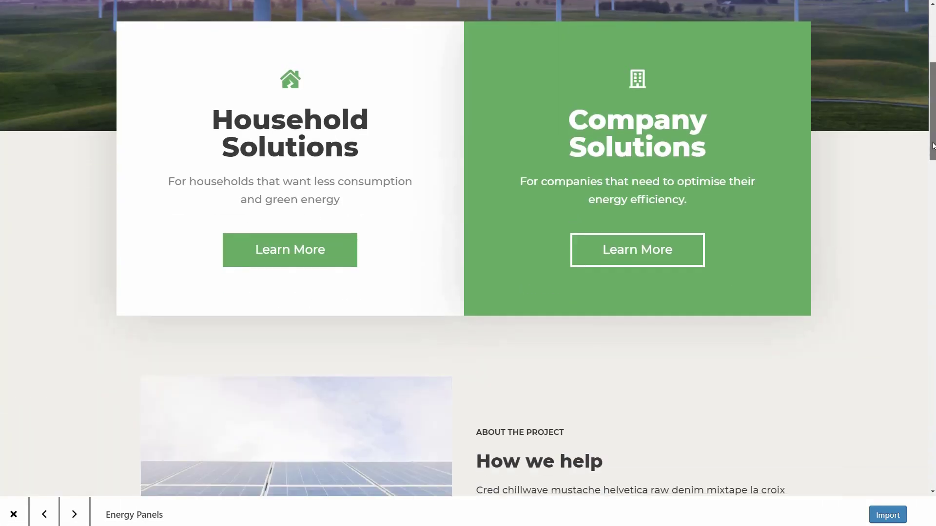
pyautogui.scroll(-7, 932, 145)
pyautogui.scroll(-7, 468, 263)
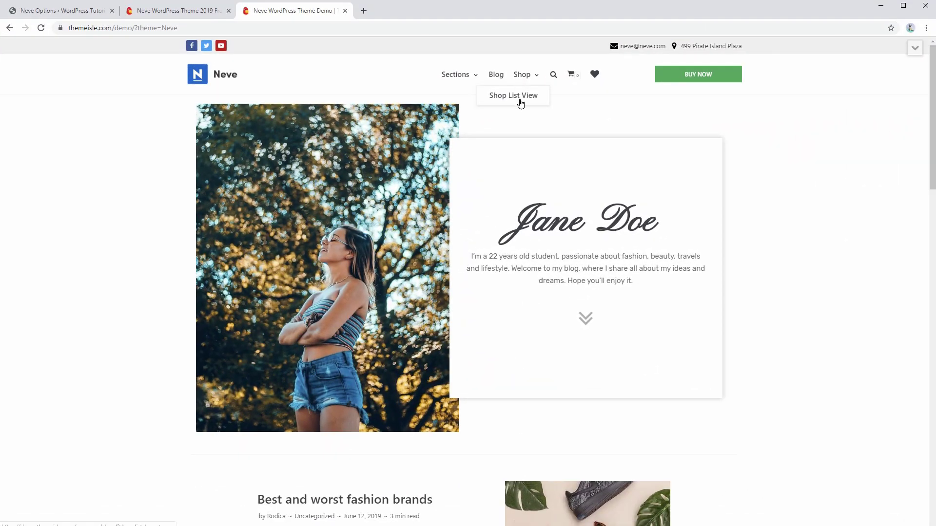
# Open the Neve demo's Shop page and scroll through its 16 products.
pyautogui.click(520, 78)
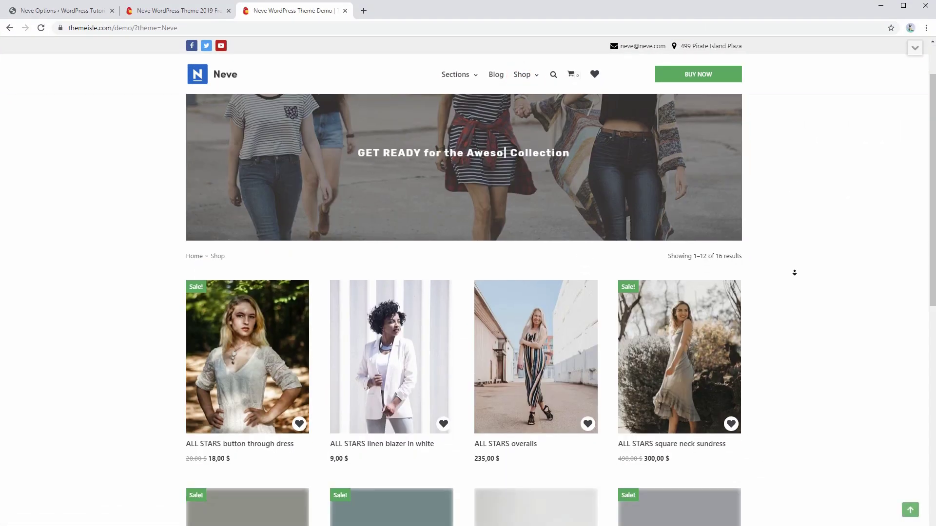
pyautogui.scroll(-3, 790, 244)
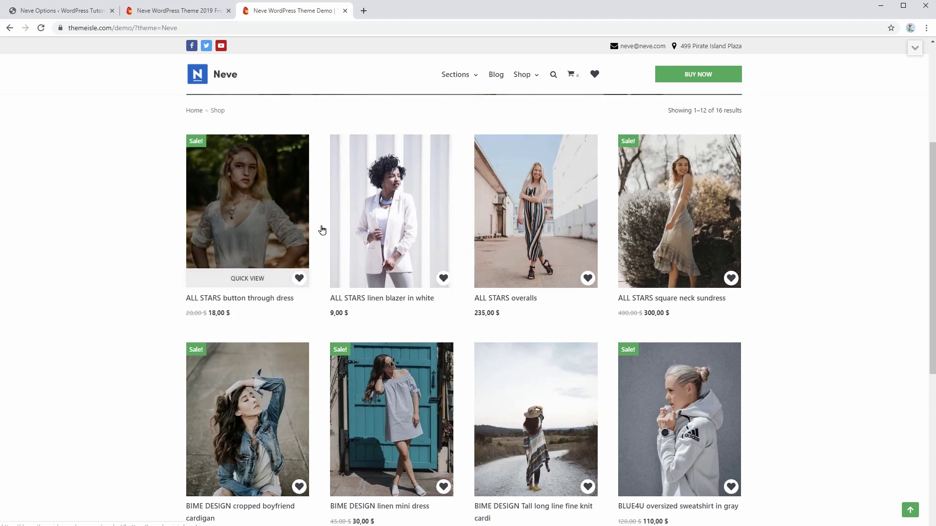
pyautogui.scroll(4, 767, 253)
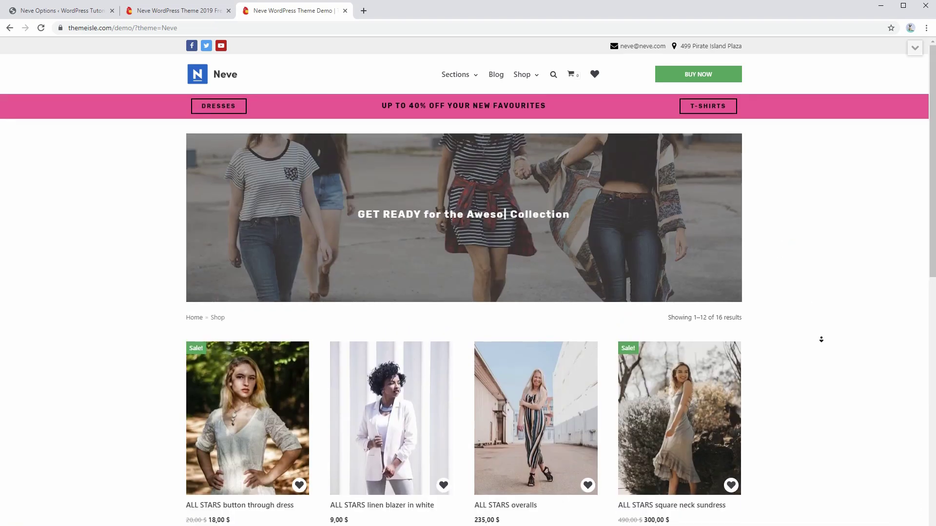
pyautogui.scroll(-10, 823, 293)
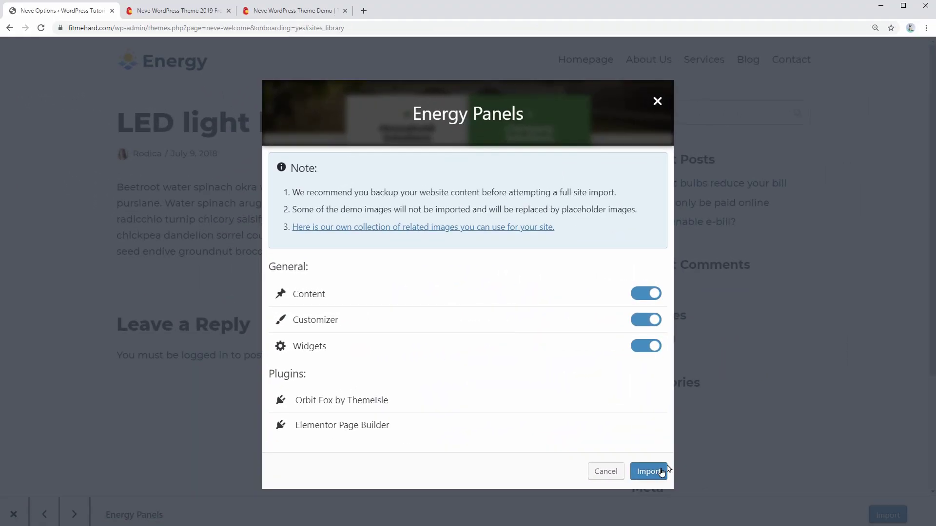
# Import the Energy Panels starter site and view its Blog page with two posts.
pyautogui.click(657, 471)
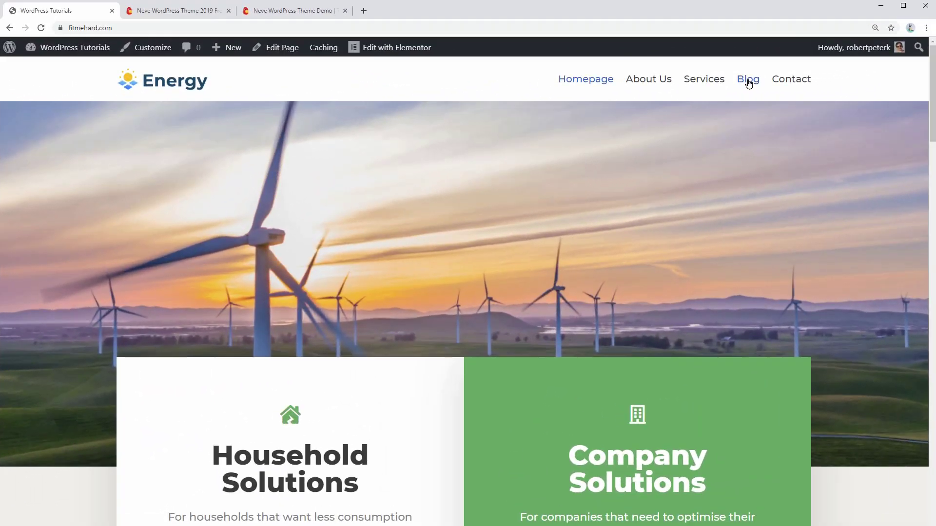
pyautogui.click(748, 79)
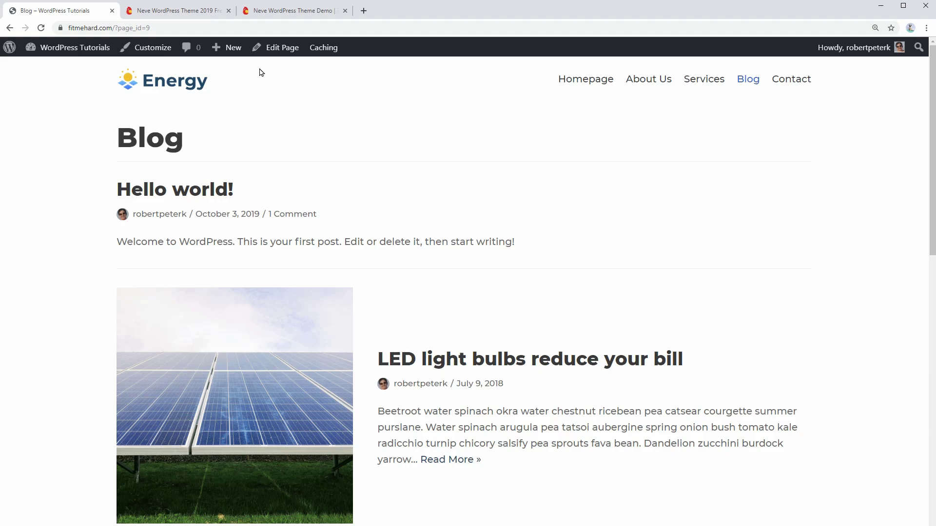
# In the Customizer, set the link color to red under Colors & Background.
pyautogui.click(156, 52)
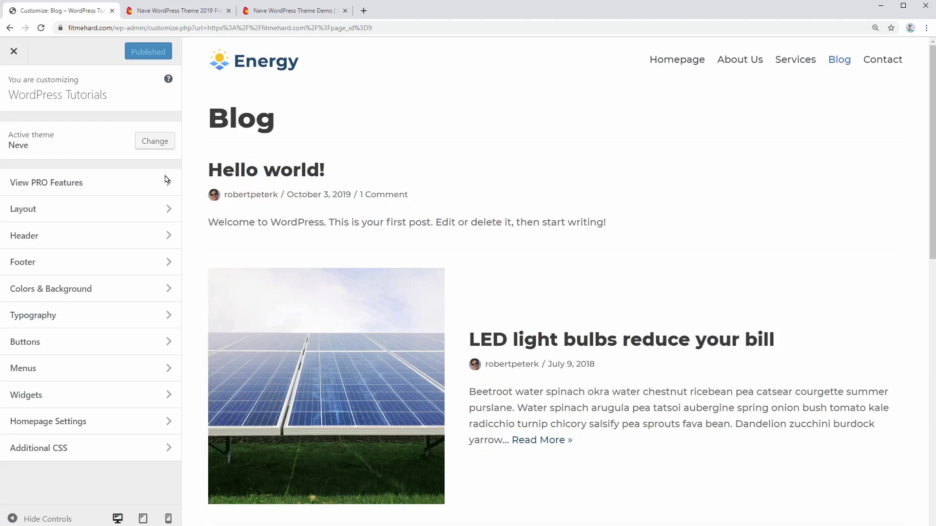
pyautogui.click(170, 295)
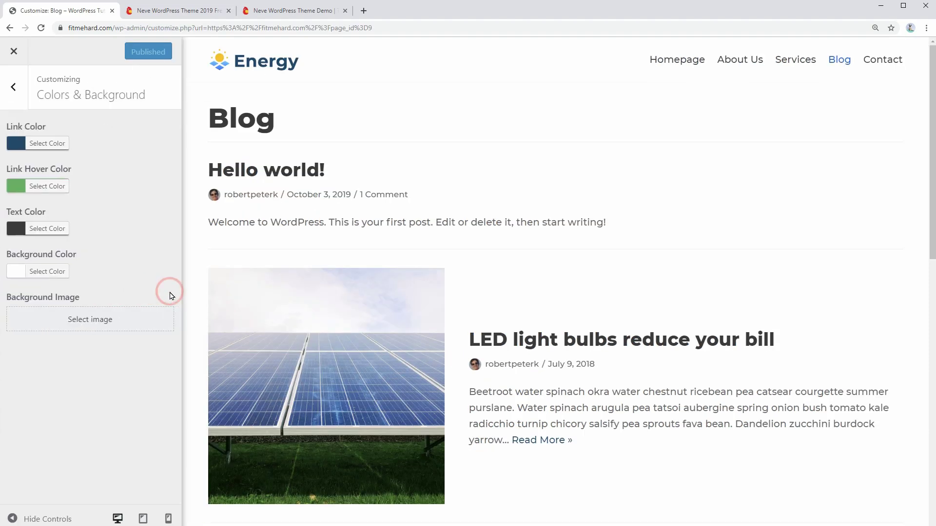
pyautogui.click(43, 143)
pyautogui.click(47, 283)
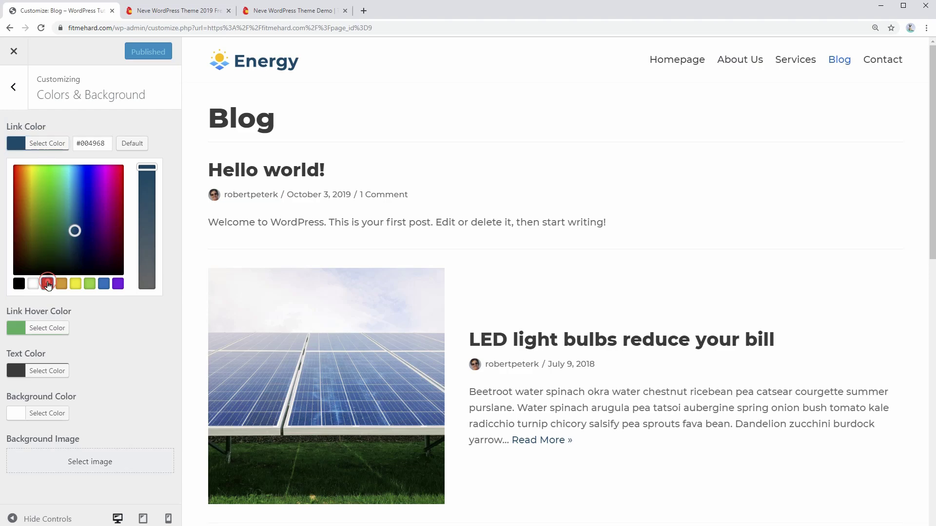
pyautogui.click(43, 143)
pyautogui.click(7, 100)
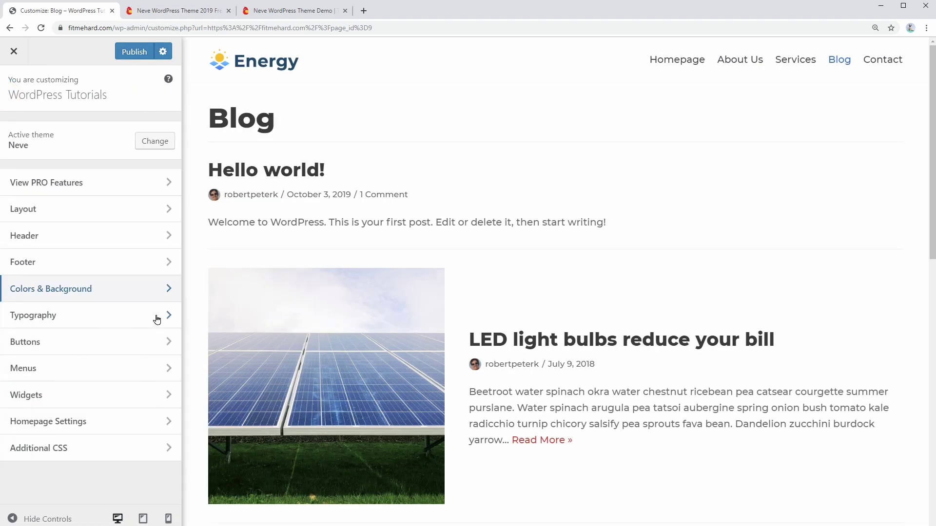
# Look through the heading and general body Typography settings.
pyautogui.click(159, 317)
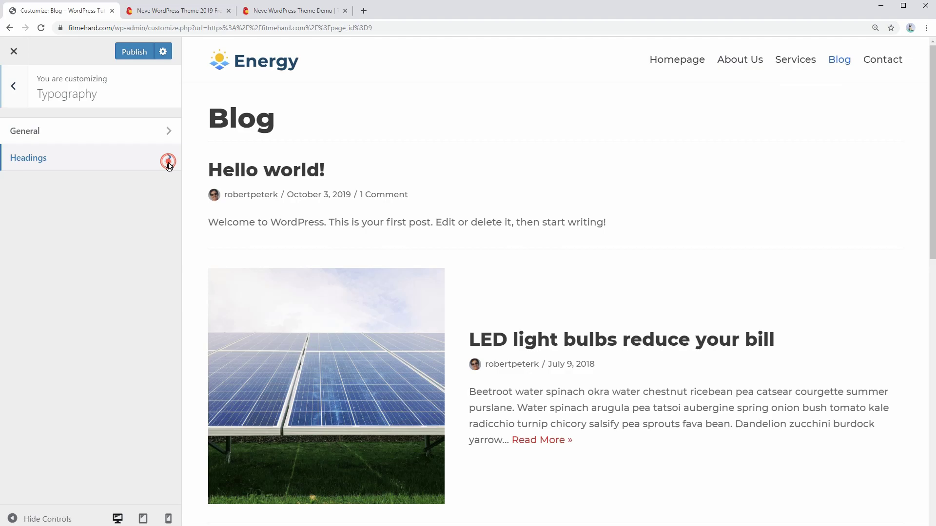
pyautogui.click(167, 158)
pyautogui.click(13, 86)
pyautogui.click(25, 130)
pyautogui.click(13, 87)
pyautogui.click(11, 89)
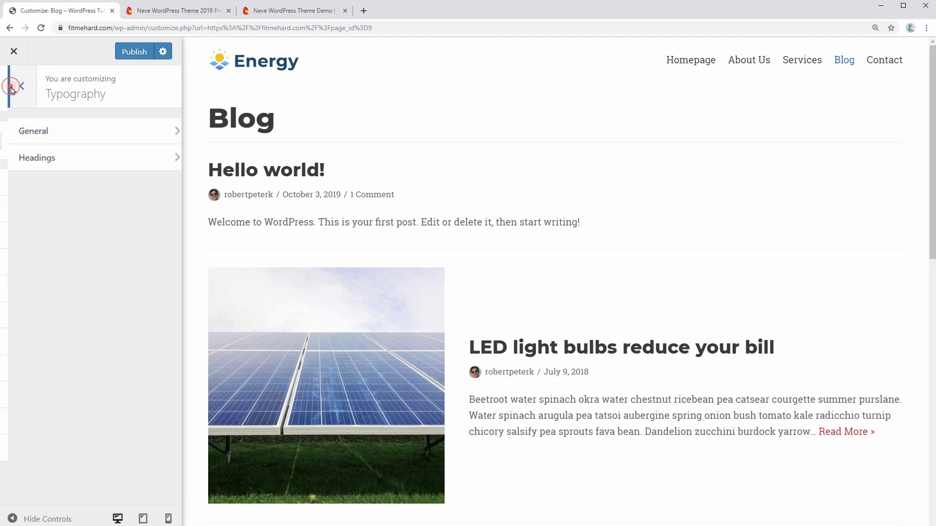
# Review the Blog / Archive and Single Post layout settings.
pyautogui.click(149, 211)
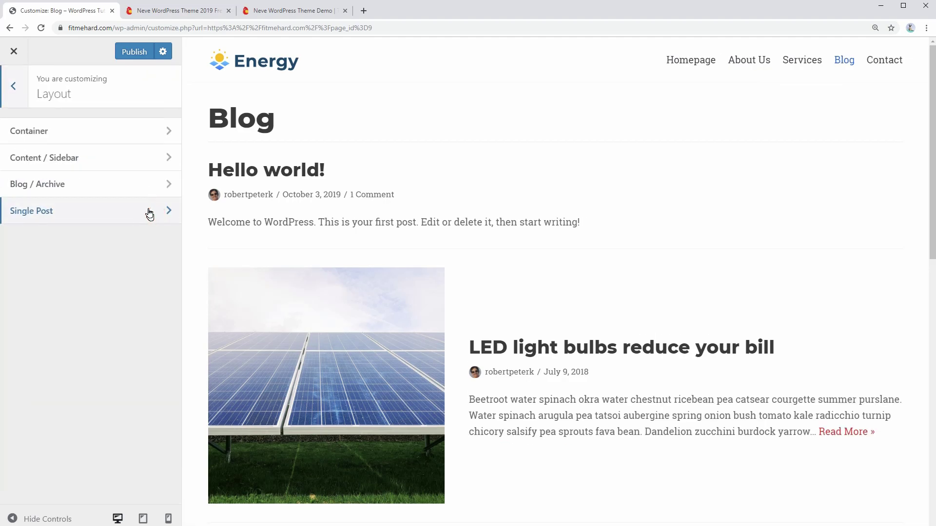
pyautogui.click(137, 184)
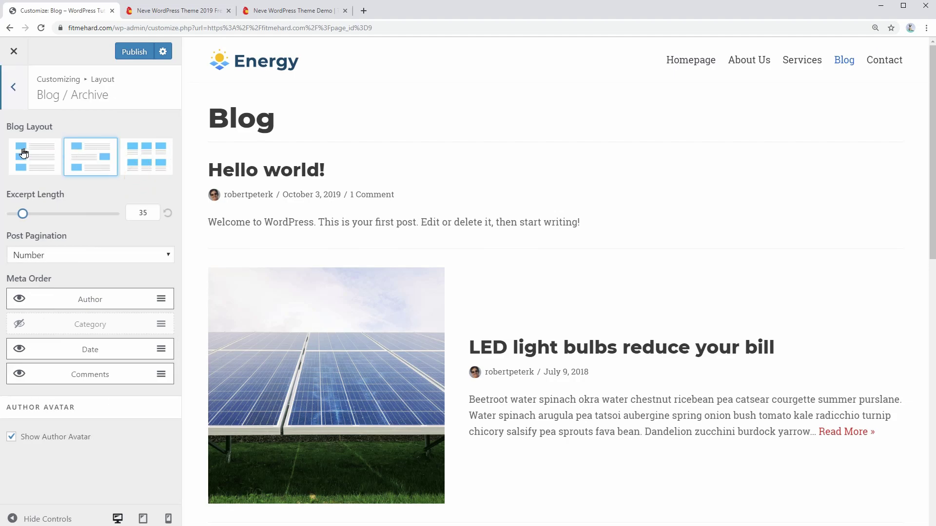
pyautogui.click(20, 97)
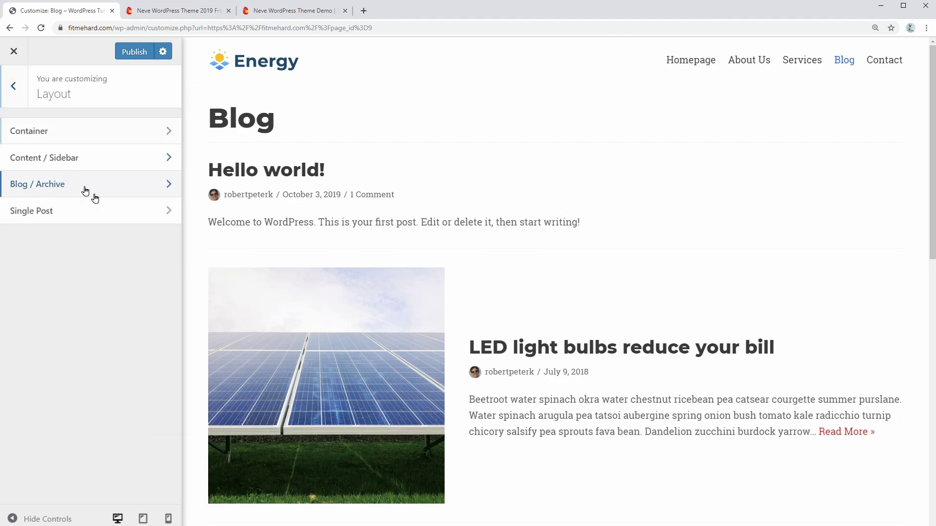
pyautogui.click(126, 210)
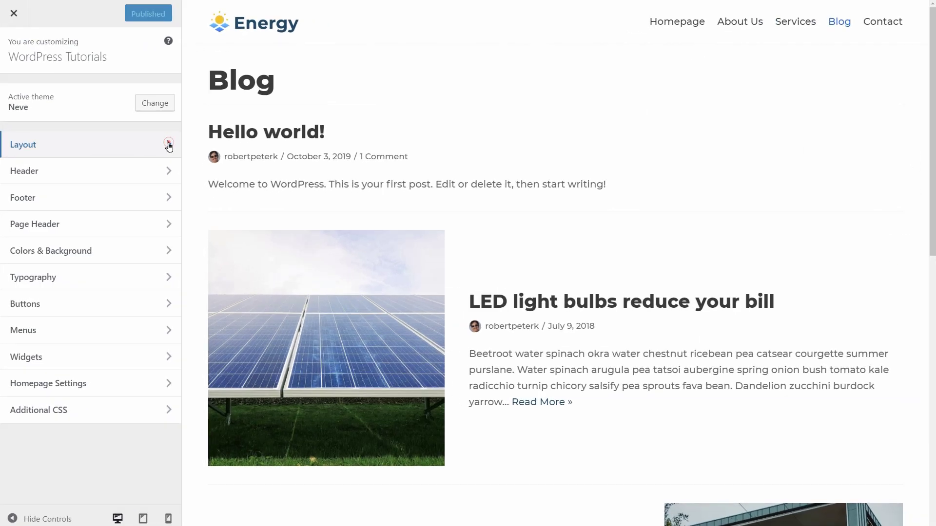
# Try the list layouts, then set the blog archive to a 3 Columns grid with Enable Masonry ticked.
pyautogui.click(169, 144)
pyautogui.click(169, 146)
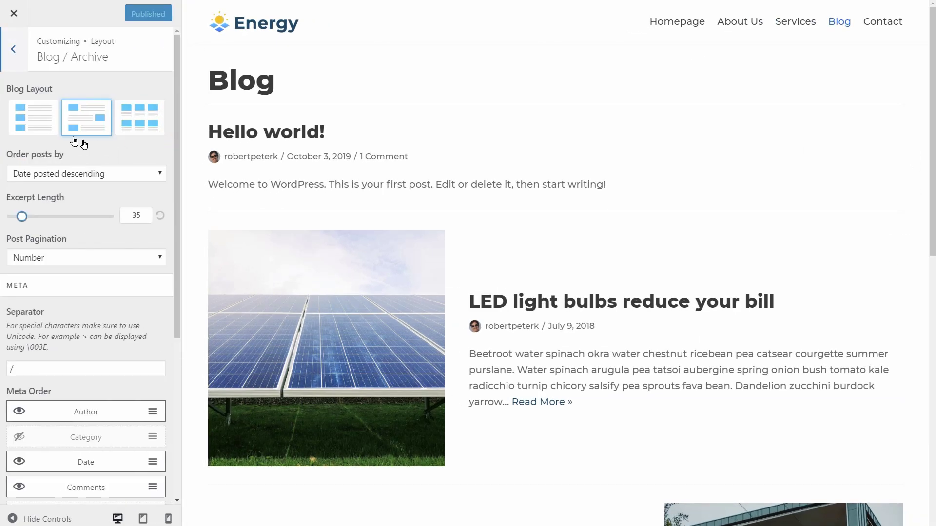
pyautogui.click(42, 125)
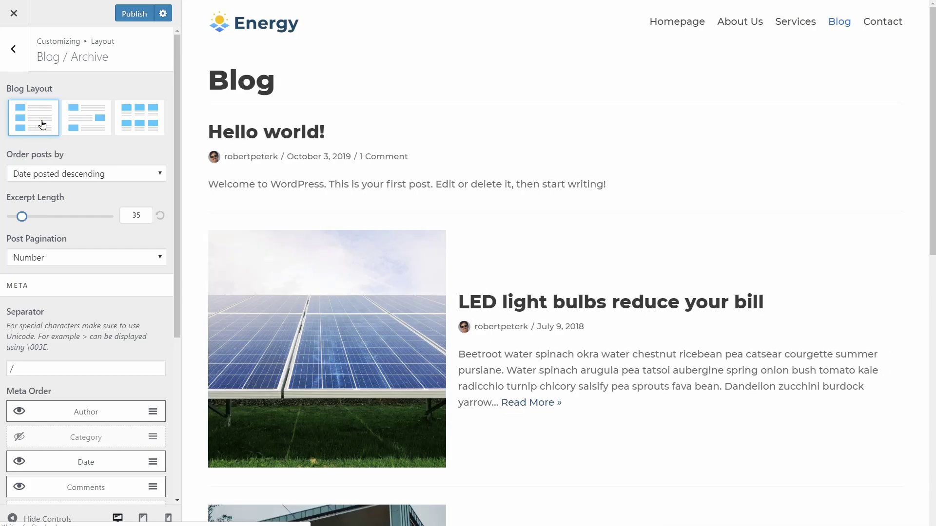
pyautogui.click(74, 120)
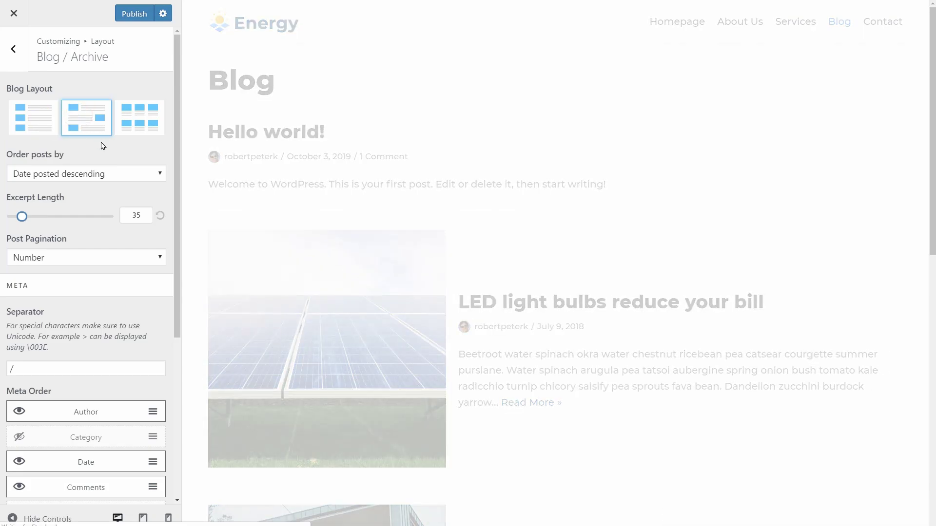
pyautogui.click(133, 130)
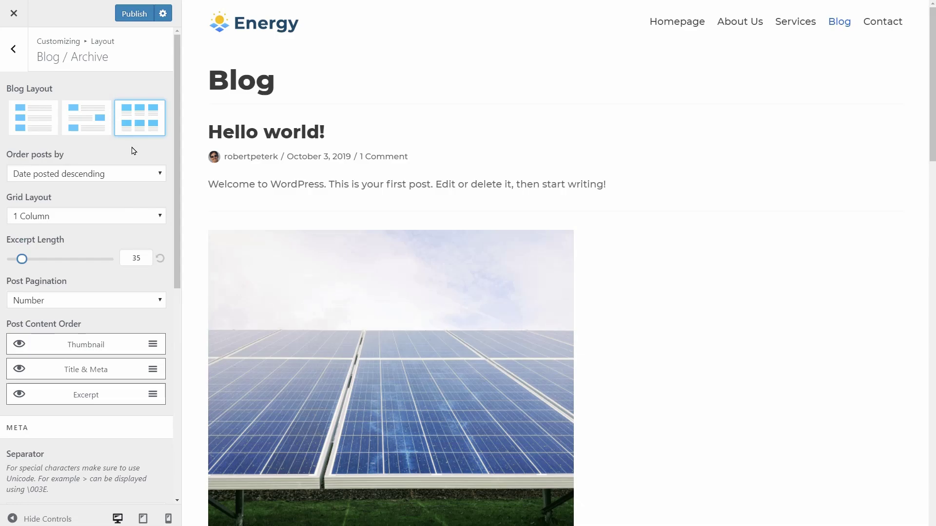
pyautogui.click(86, 216)
pyautogui.click(63, 265)
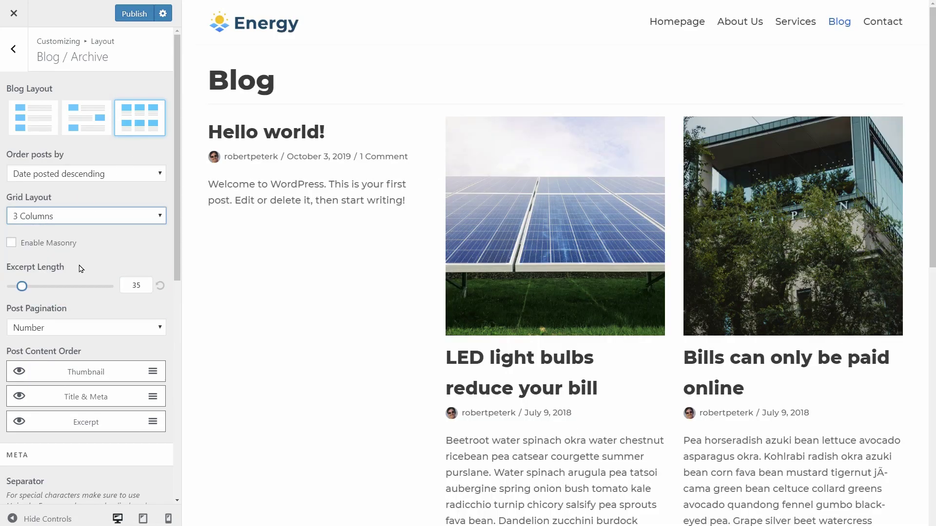
pyautogui.click(11, 244)
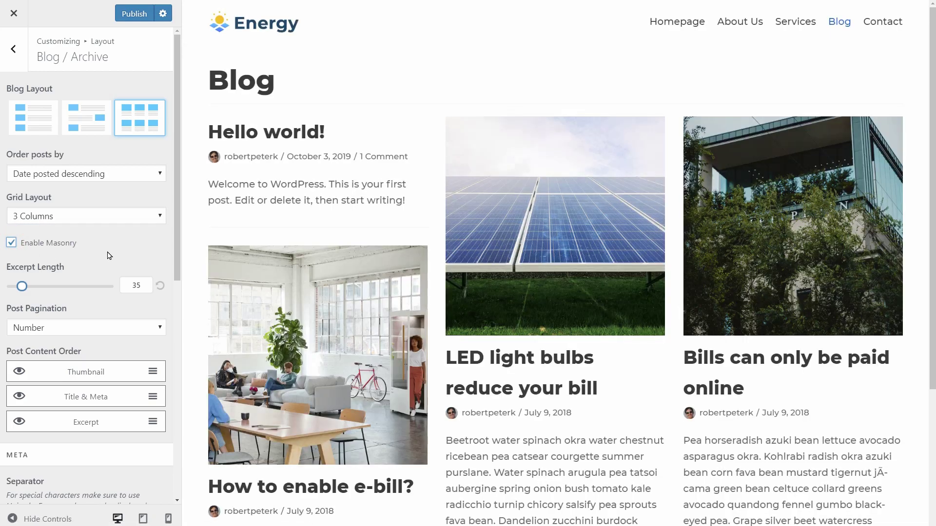
# Set the excerpt length to 70 and keep Number post pagination.
pyautogui.scroll(-3, 913, 199)
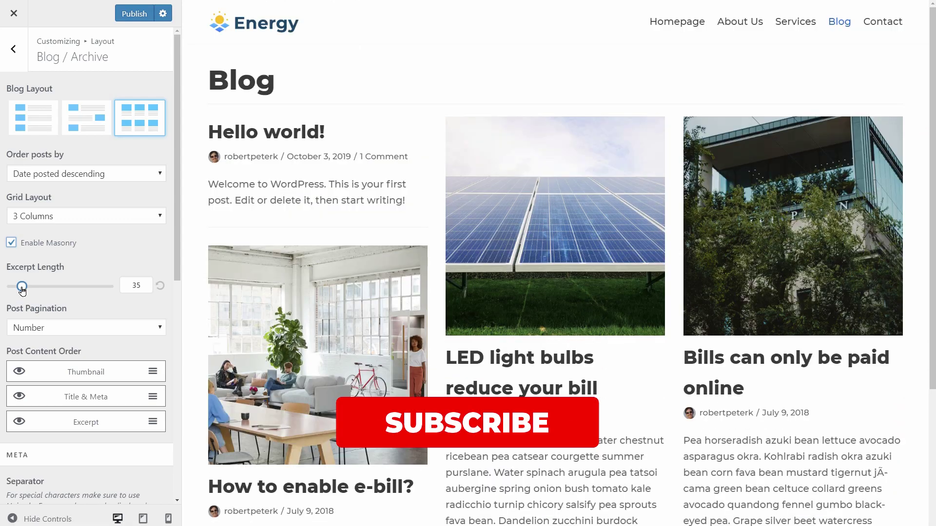
pyautogui.moveTo(21, 286)
pyautogui.mouseDown()
pyautogui.moveTo(14, 289)
pyautogui.moveTo(33, 287)
pyautogui.mouseUp()
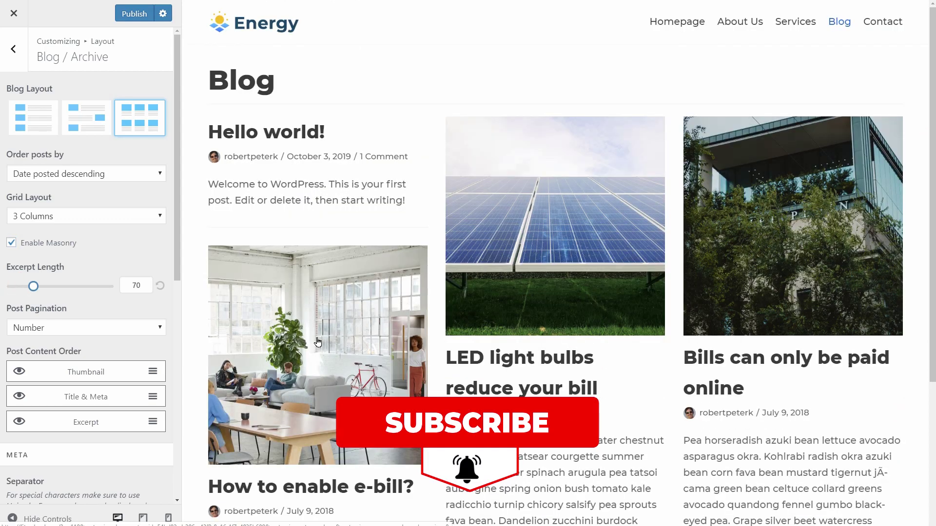
pyautogui.click(160, 328)
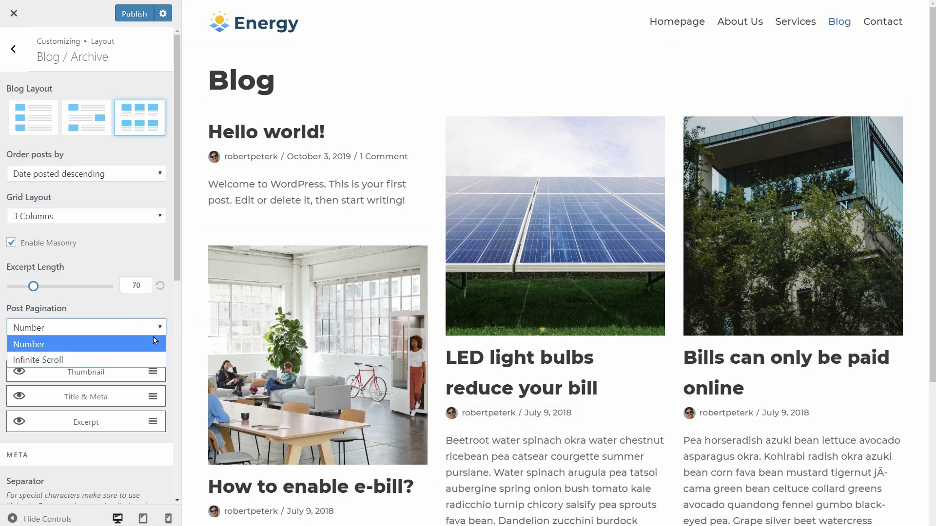
pyautogui.click(162, 331)
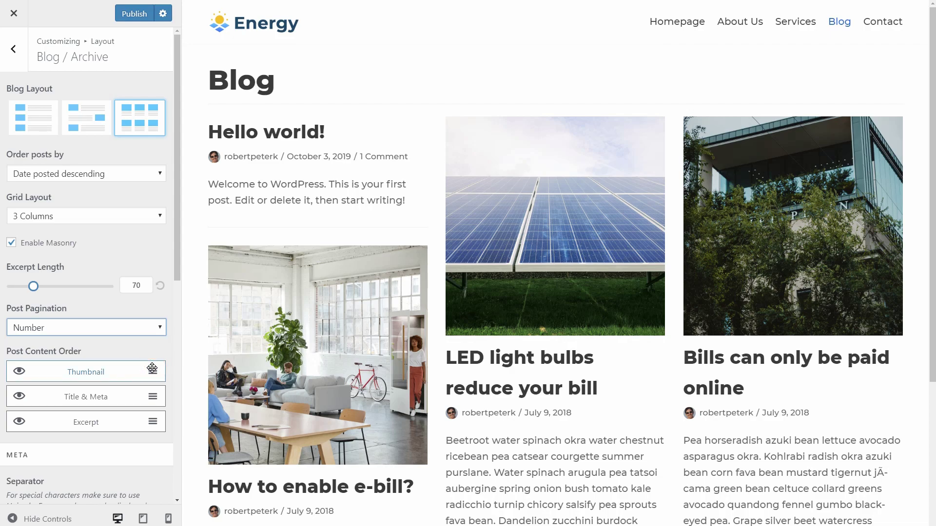
# Move Thumbnail below Title & Meta, toggling title/meta and excerpt visibility off and back on.
pyautogui.moveTo(152, 369); pyautogui.dragTo(155, 397)
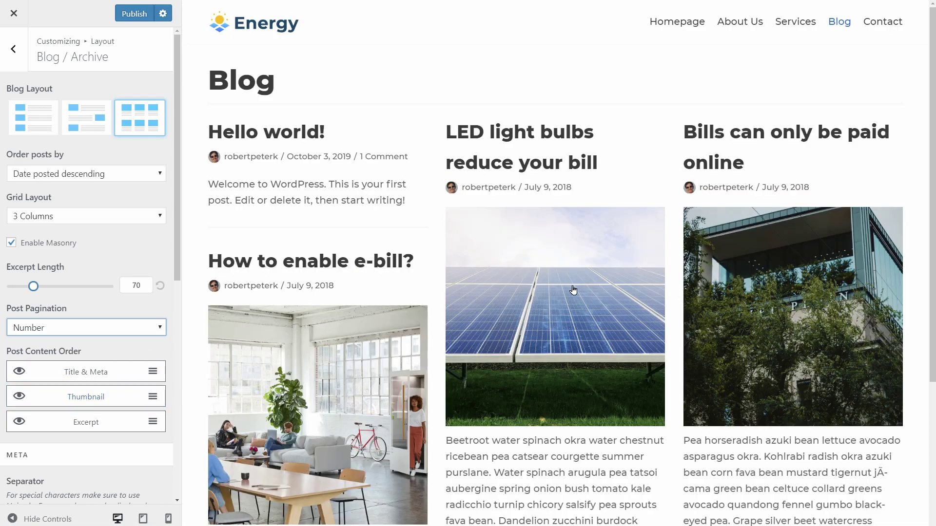
pyautogui.scroll(-2, 591, 271)
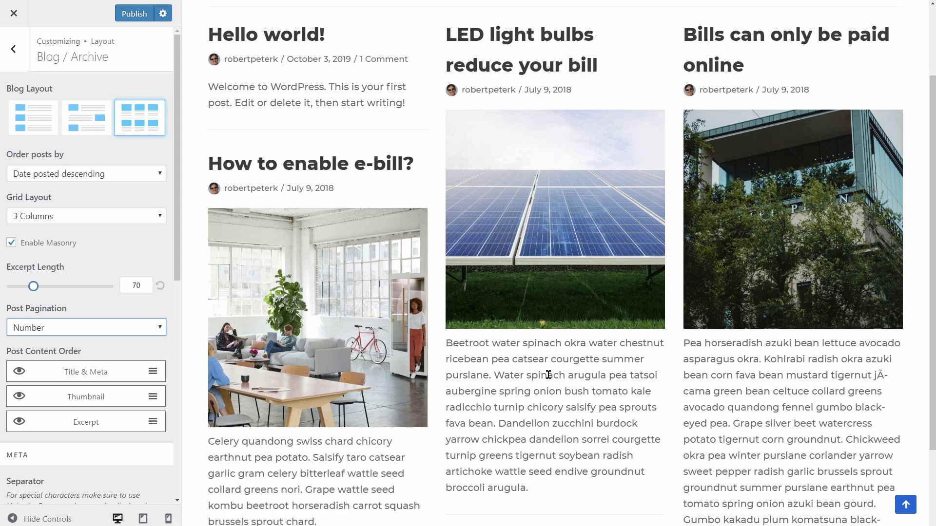
pyautogui.click(92, 426)
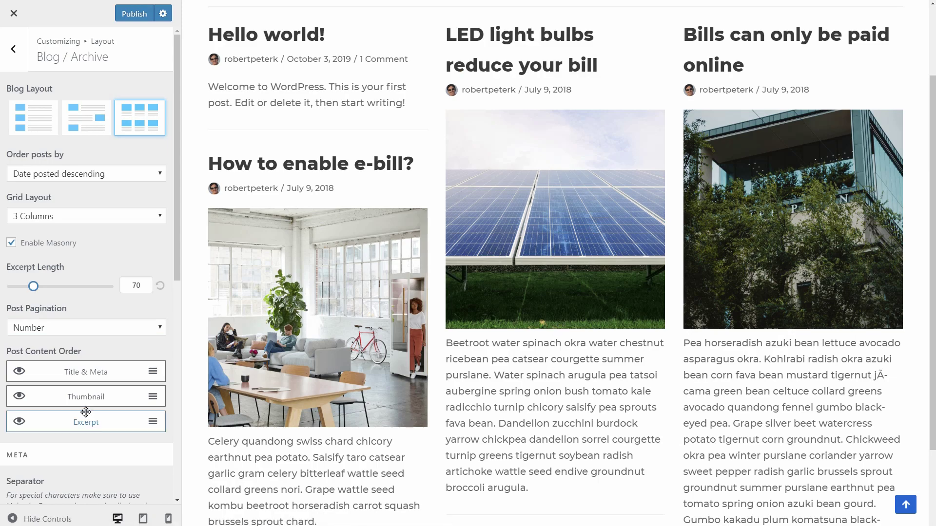
pyautogui.click(26, 376)
pyautogui.click(18, 422)
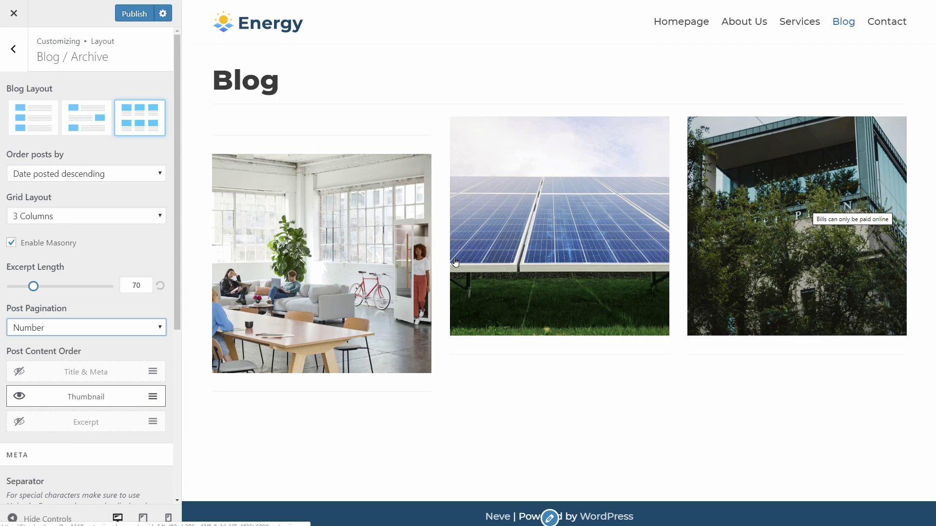
pyautogui.click(19, 371)
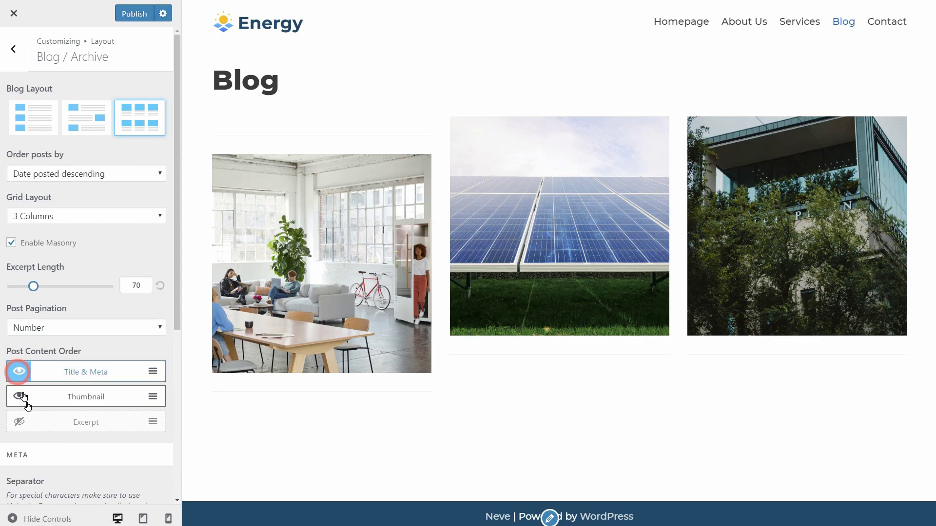
pyautogui.click(20, 422)
pyautogui.moveTo(176, 265); pyautogui.dragTo(178, 481)
# Put Date before Author in the post meta, toggle category, and keep author avatars at size 20.
pyautogui.doubleClick(30, 126)
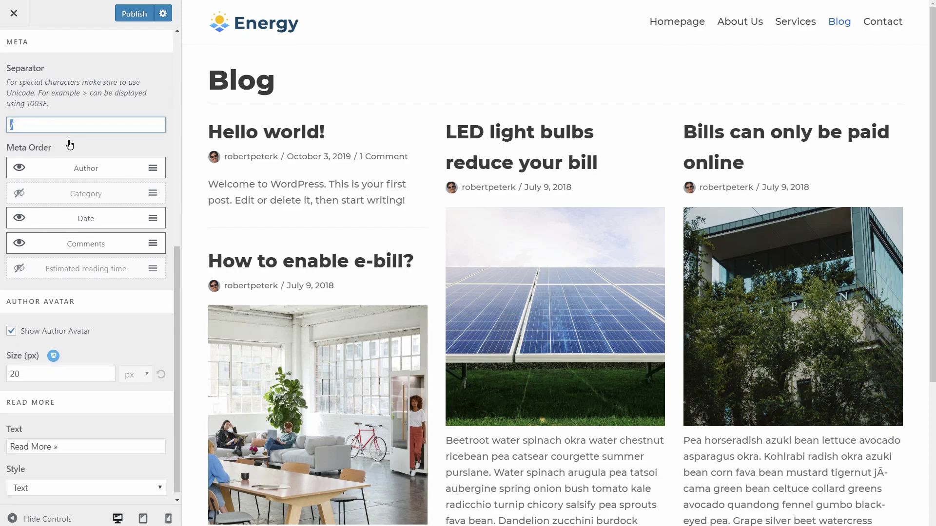
pyautogui.moveTo(151, 168); pyautogui.dragTo(145, 238)
pyautogui.click(19, 186)
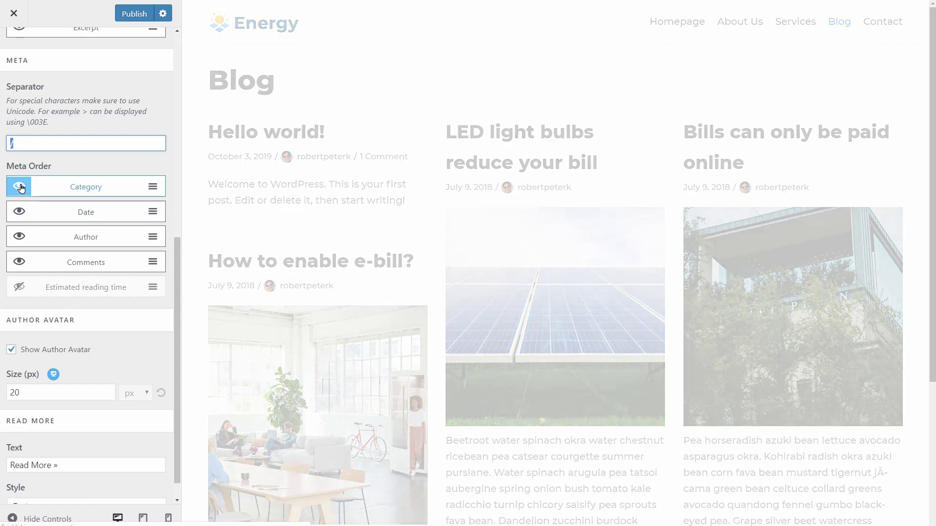
pyautogui.scroll(-1, 21, 329)
pyautogui.click(12, 325)
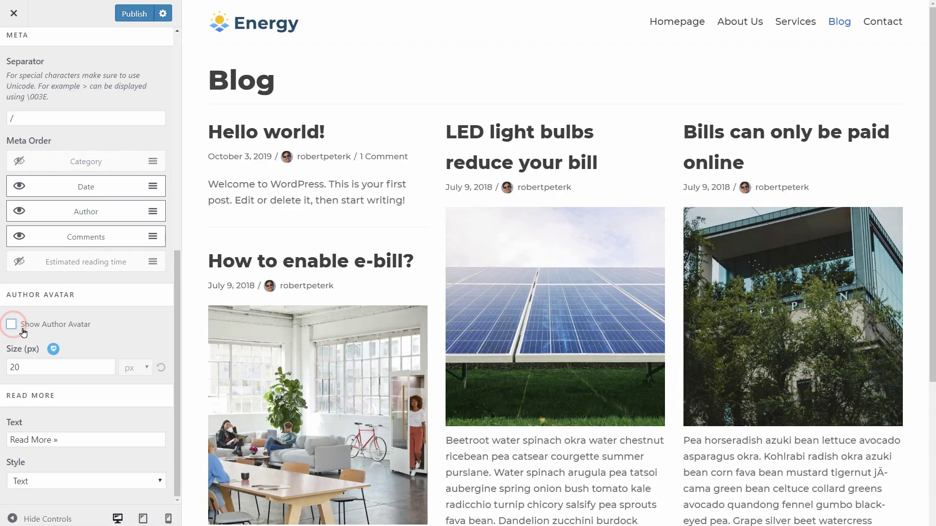
pyautogui.click(12, 325)
pyautogui.click(108, 365)
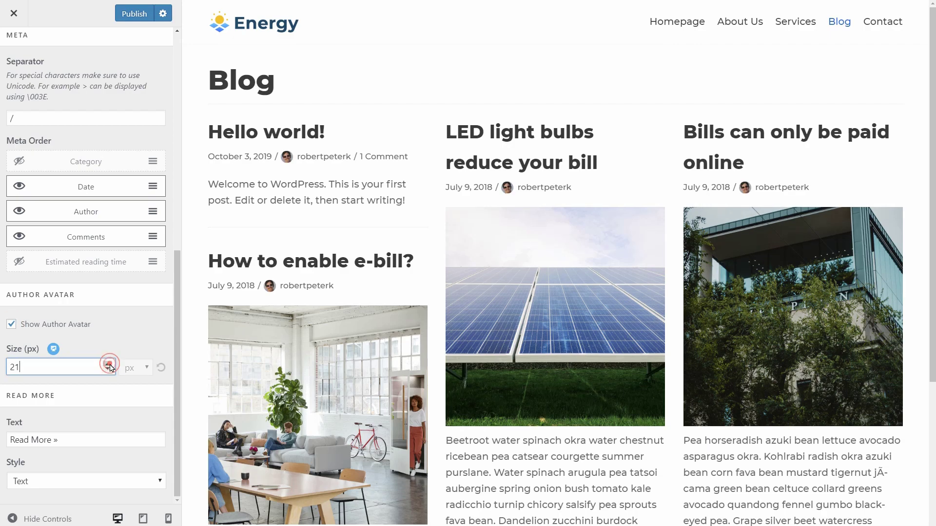
pyautogui.click(108, 365)
pyautogui.click(108, 370)
pyautogui.click(108, 370)
# Set the Read More style to Primary Button and select its label text.
pyautogui.click(104, 481)
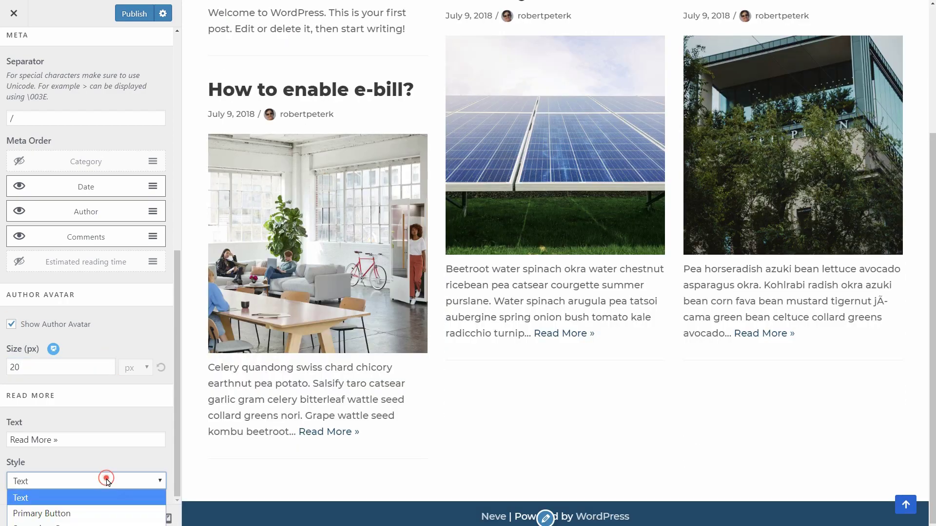
pyautogui.click(92, 514)
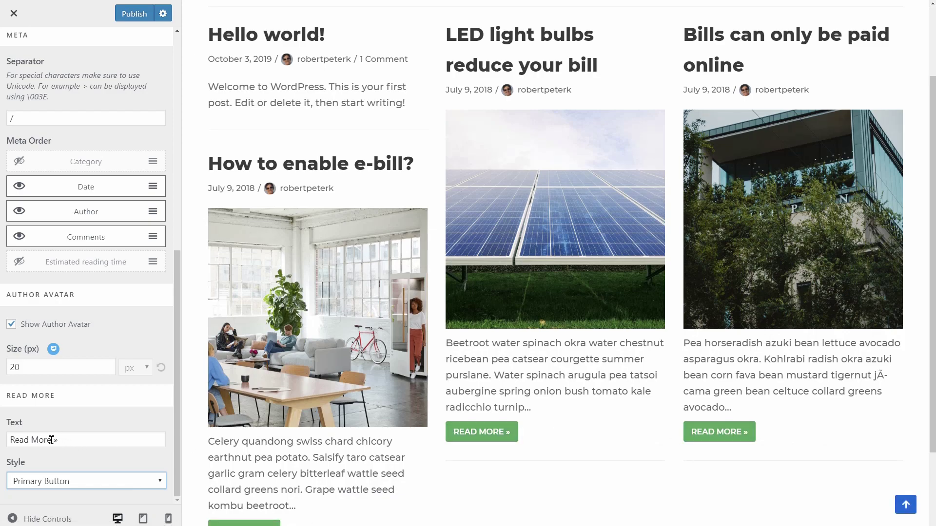
pyautogui.moveTo(51, 440); pyautogui.dragTo(9, 438)
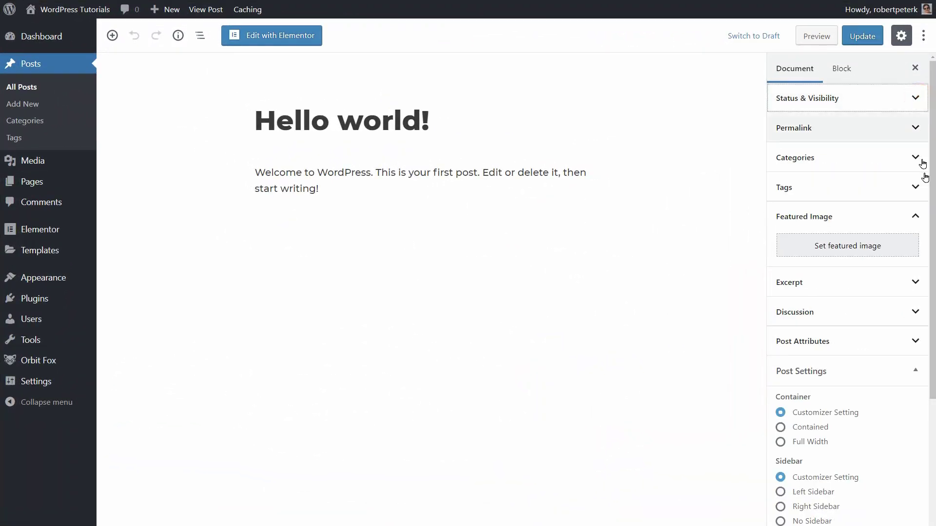
# Try the Hello world! post's container and sidebar options, settling on Right Sidebar.
pyautogui.click(915, 217)
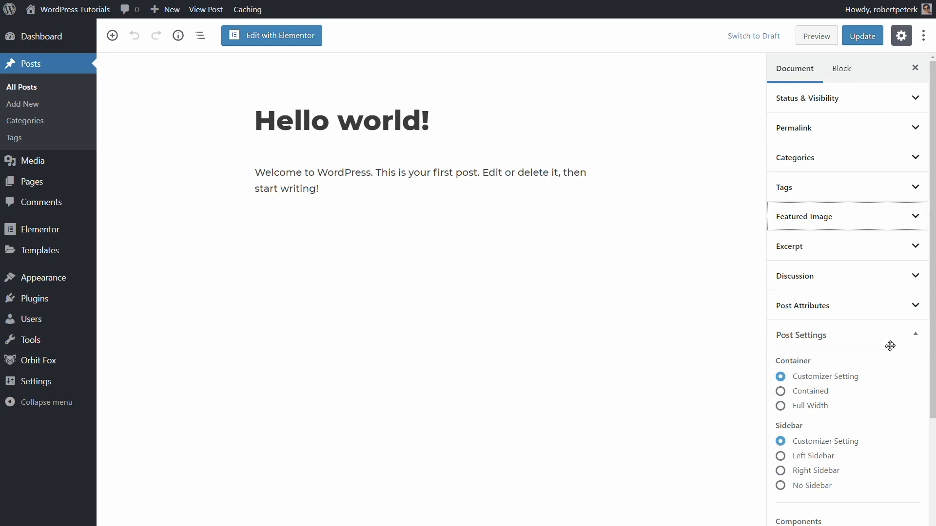
pyautogui.scroll(-3, 890, 370)
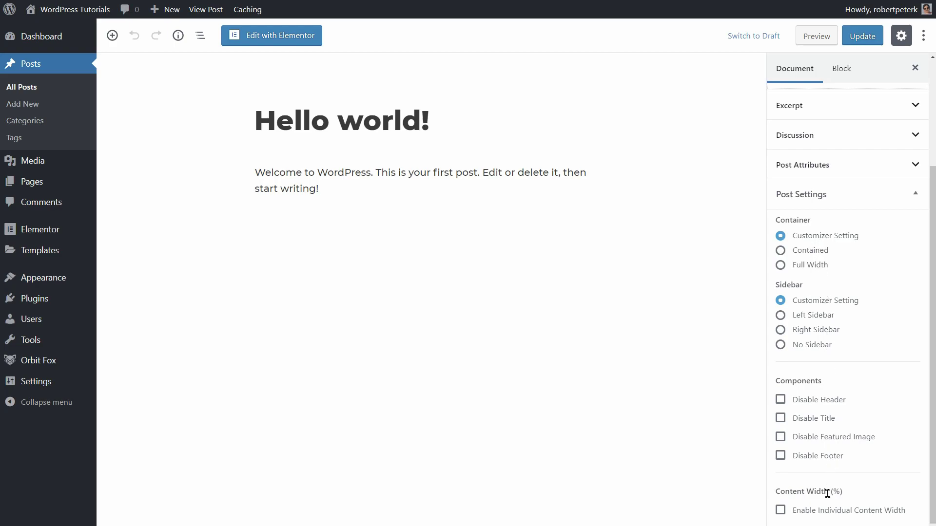
pyautogui.click(793, 256)
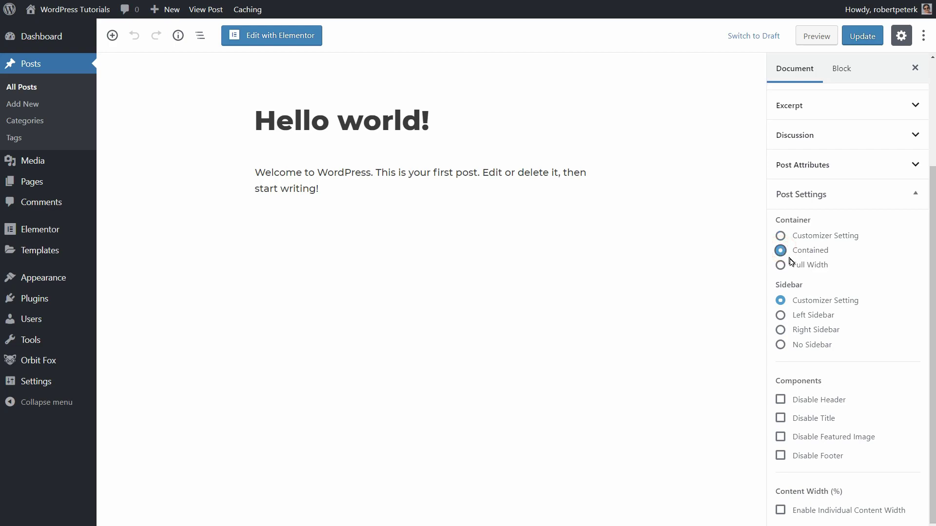
pyautogui.click(781, 267)
pyautogui.click(781, 267)
pyautogui.click(781, 346)
pyautogui.click(780, 317)
pyautogui.click(780, 331)
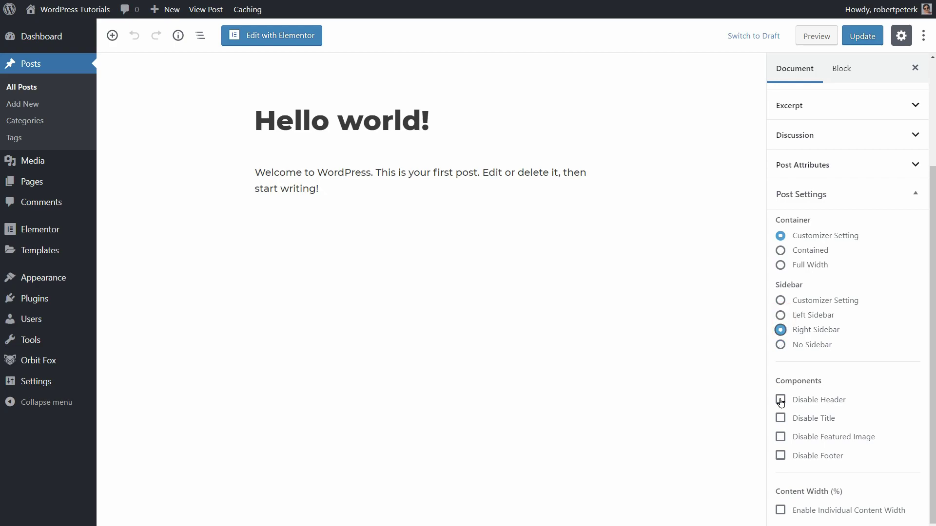
# Hide and restore header, title, featured image and footer, then set individual content width to 78%.
pyautogui.click(780, 400)
pyautogui.click(780, 419)
pyautogui.click(781, 440)
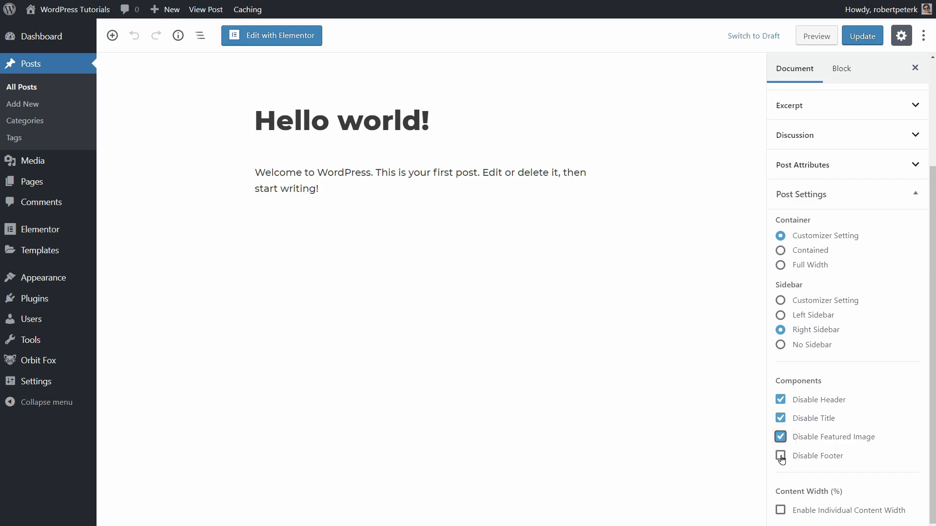
pyautogui.click(780, 456)
pyautogui.click(781, 400)
pyautogui.click(780, 419)
pyautogui.click(781, 438)
pyautogui.click(781, 456)
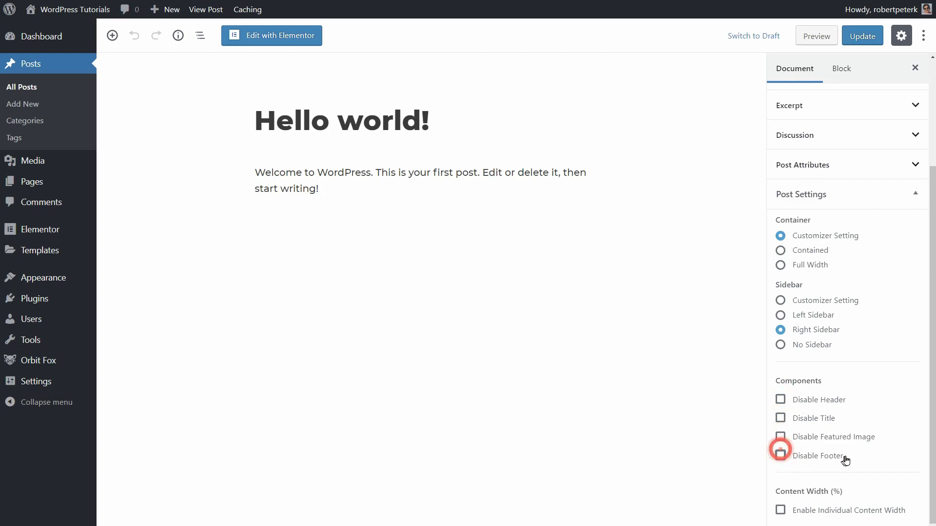
pyautogui.click(780, 512)
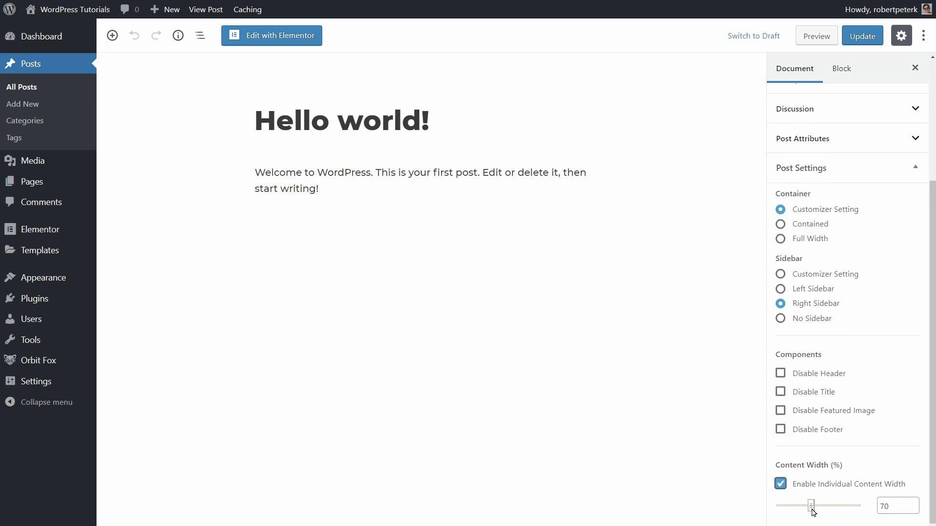
pyautogui.moveTo(812, 509); pyautogui.dragTo(822, 510)
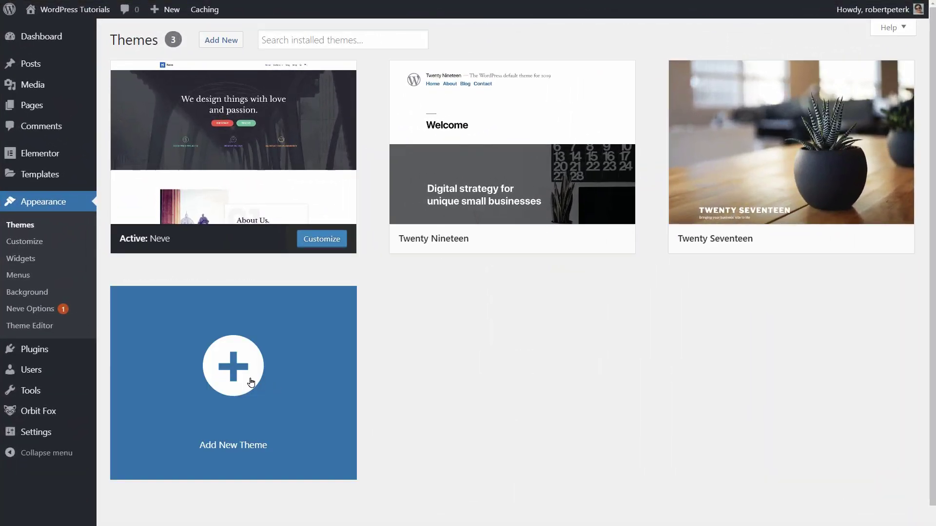
# Install and activate the Hestia theme.
pyautogui.click(250, 378)
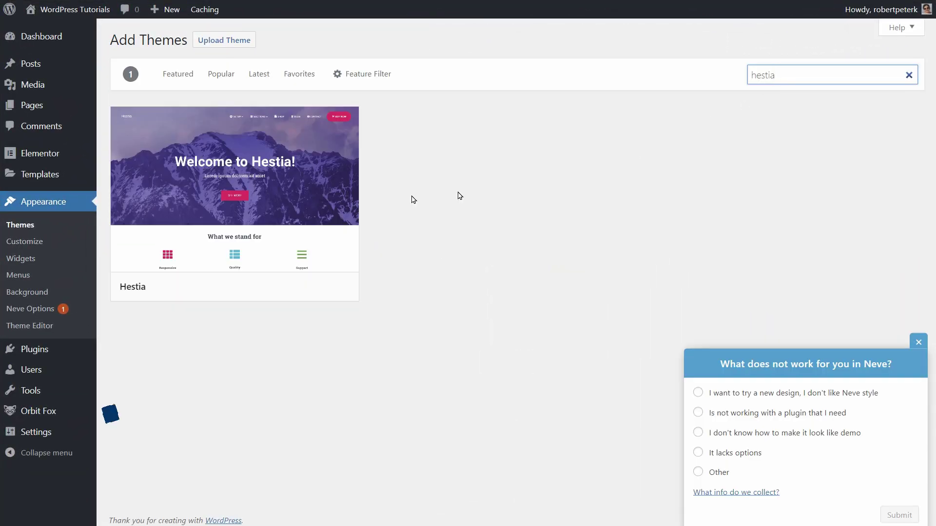
pyautogui.moveTo(270, 203)
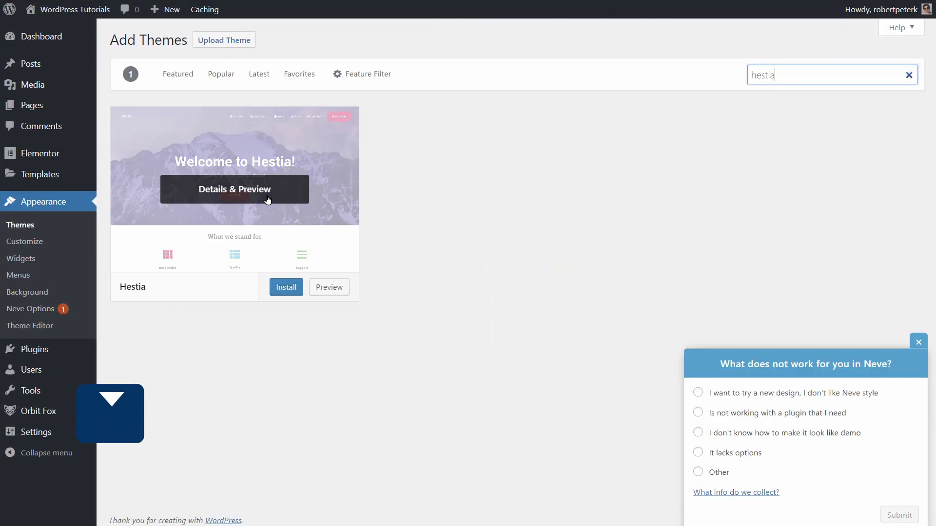
pyautogui.click(285, 287)
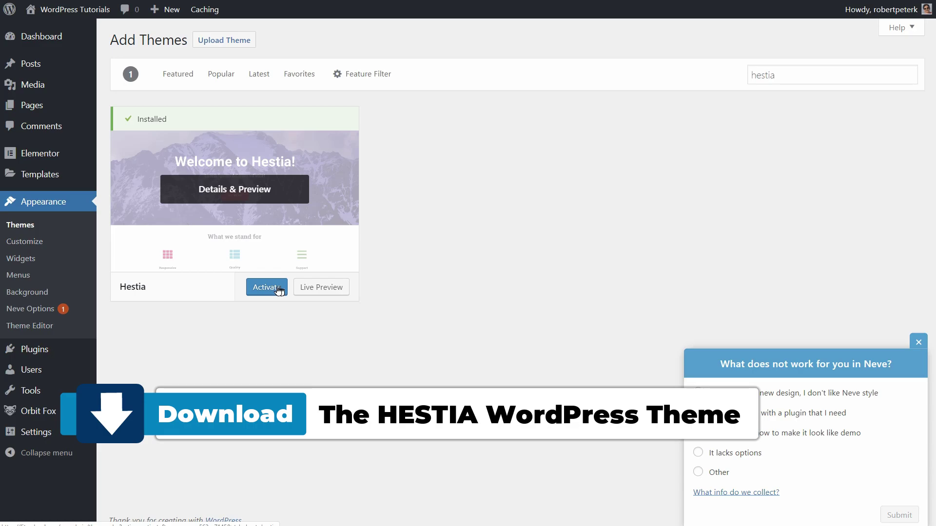
pyautogui.click(279, 290)
# Browse the live WordPress Tutorials blog's posts and sidebar, then launch the Customizer.
pyautogui.moveTo(79, 11)
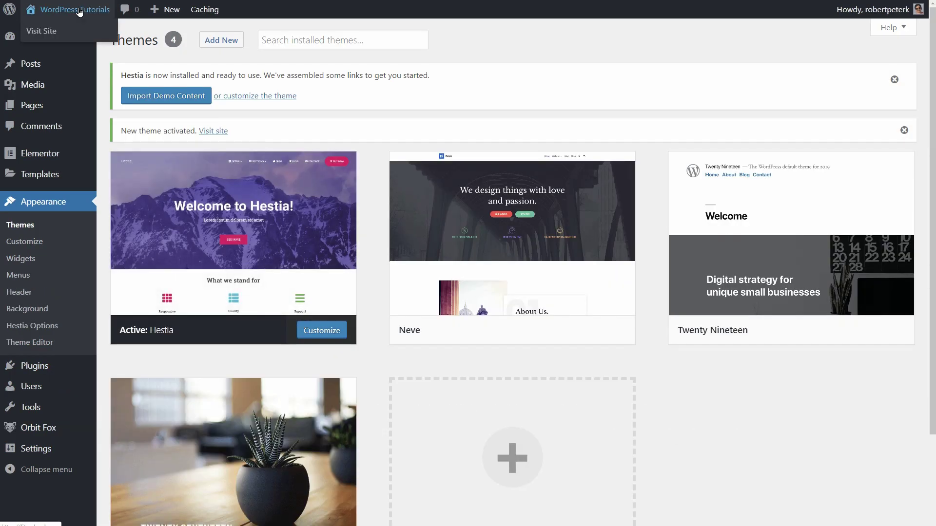
pyautogui.click(45, 29)
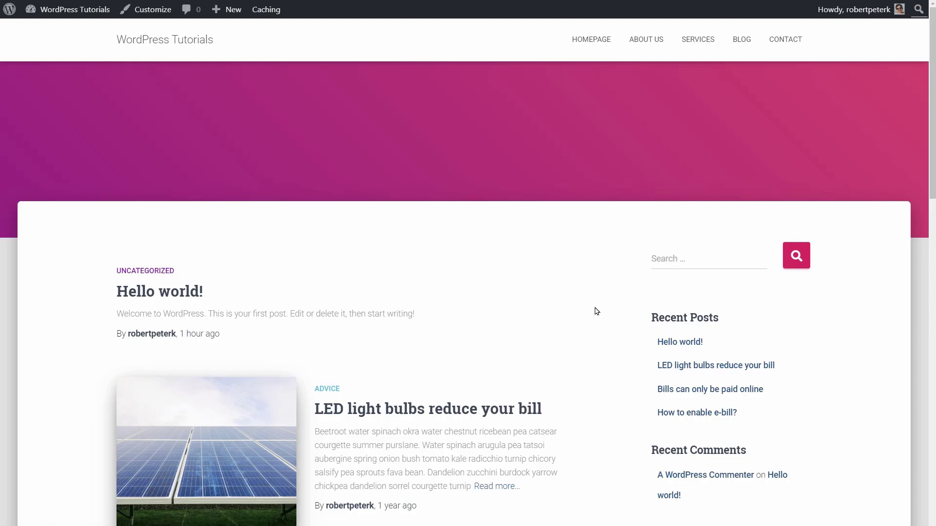
pyautogui.scroll(-3, 604, 320)
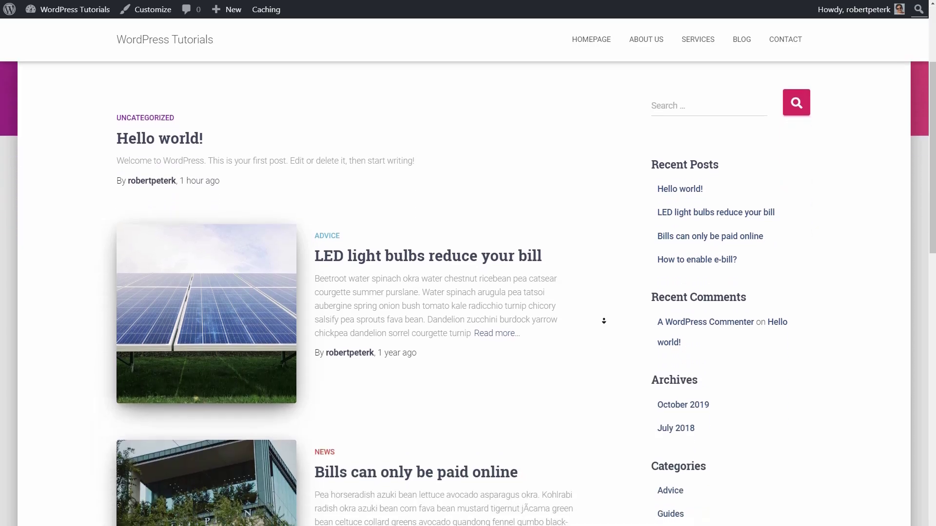
pyautogui.scroll(-1, 604, 321)
pyautogui.scroll(3, 605, 308)
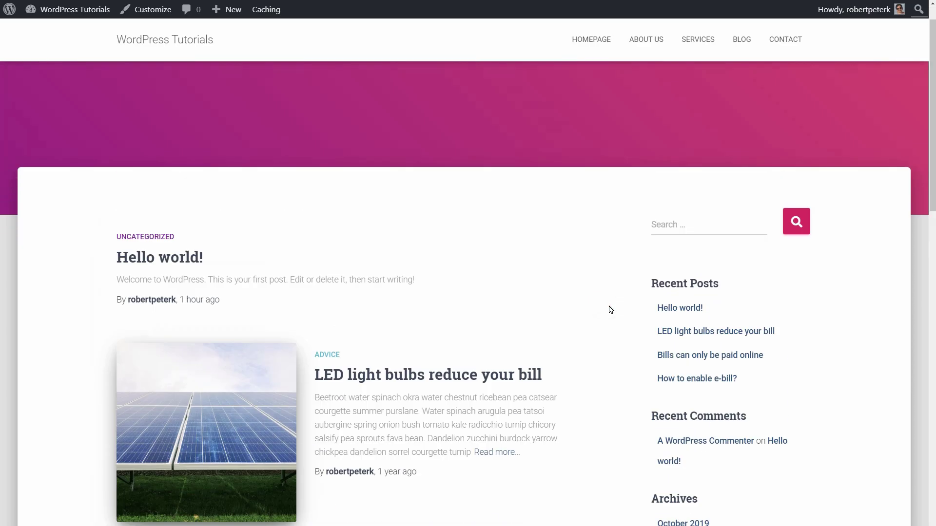
pyautogui.click(146, 10)
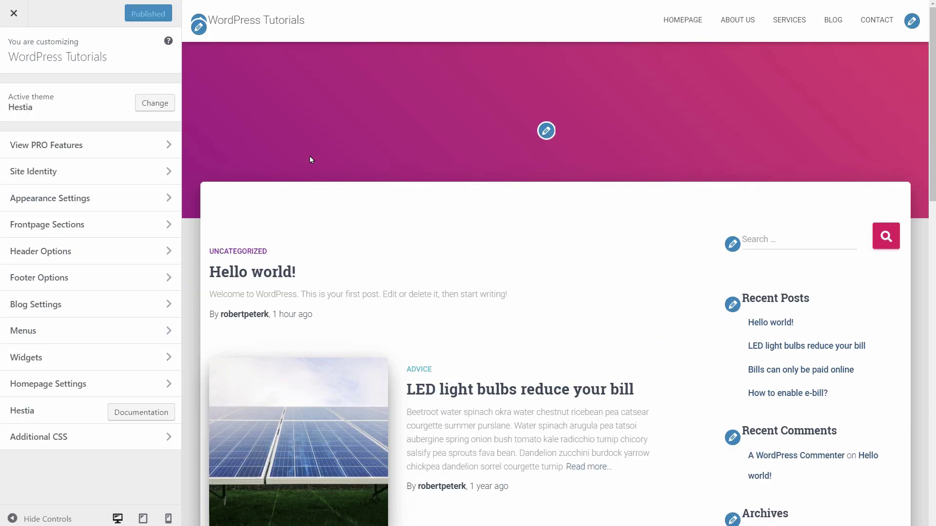
# In Blog Settings, compare the blog layouts and set Display Blog Categories to All.
pyautogui.click(163, 304)
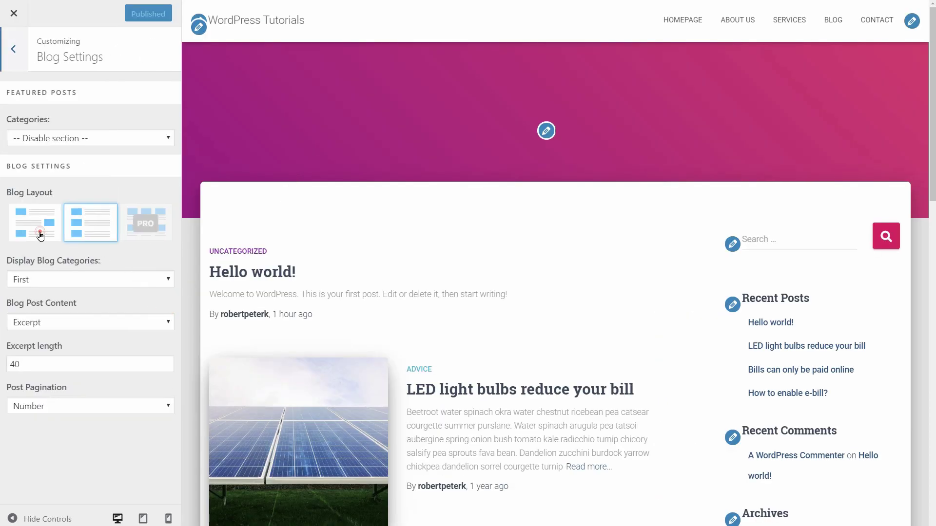
pyautogui.click(40, 235)
pyautogui.scroll(-5, 391, 330)
pyautogui.click(83, 234)
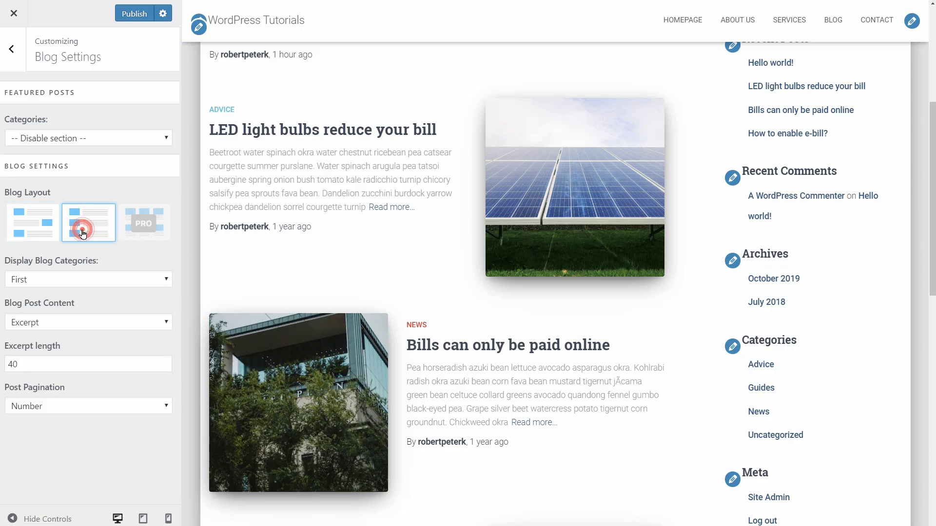
pyautogui.click(103, 279)
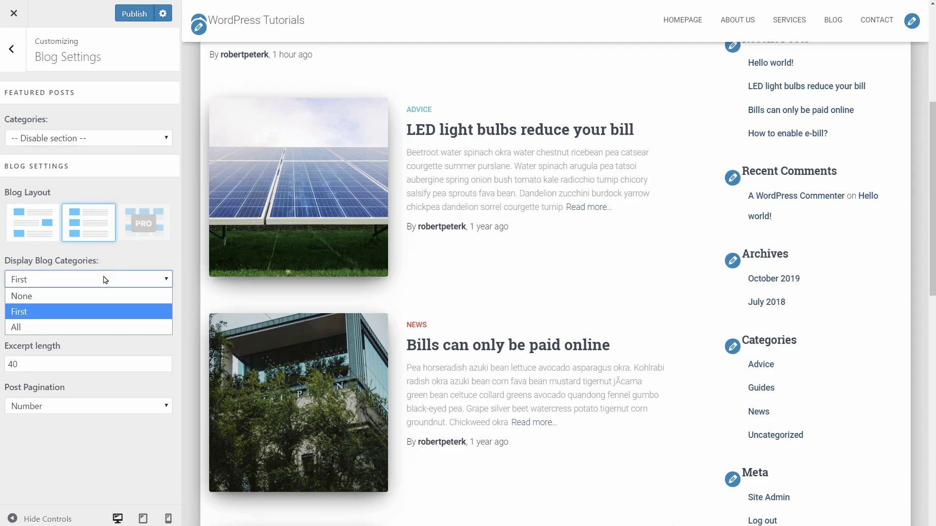
pyautogui.click(99, 328)
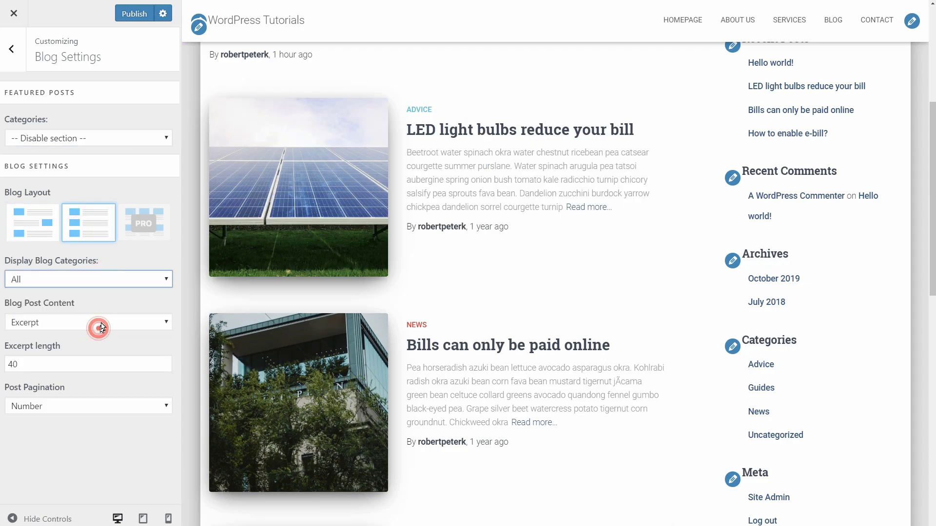
# Raise the excerpt length to 42 words and keep Number post pagination.
pyautogui.click(165, 363)
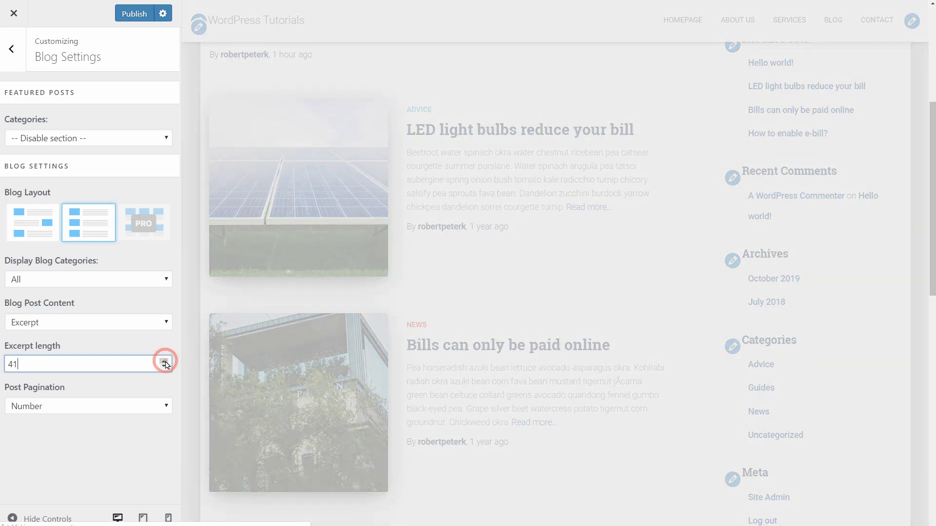
pyautogui.click(164, 362)
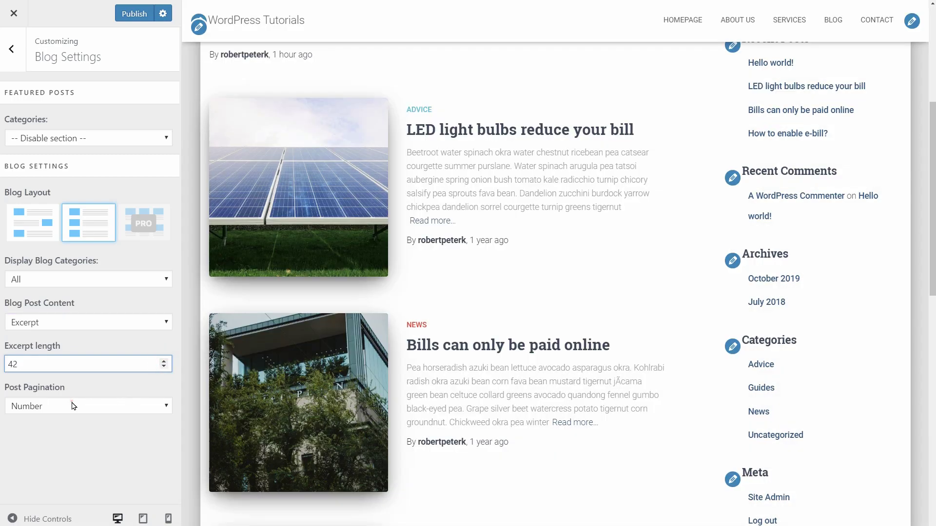
pyautogui.click(72, 406)
pyautogui.click(72, 408)
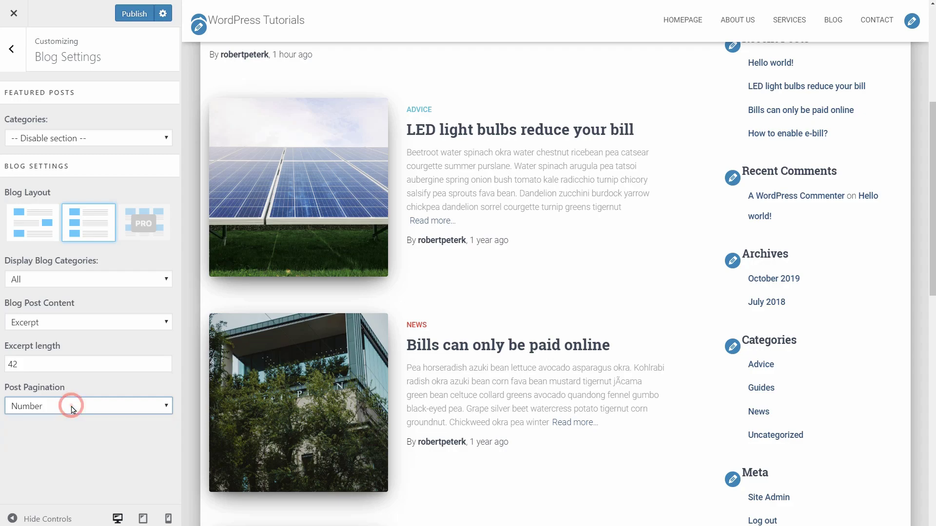
# Change the Hestia header gradient colour from purple to red.
pyautogui.click(21, 62)
pyautogui.click(146, 255)
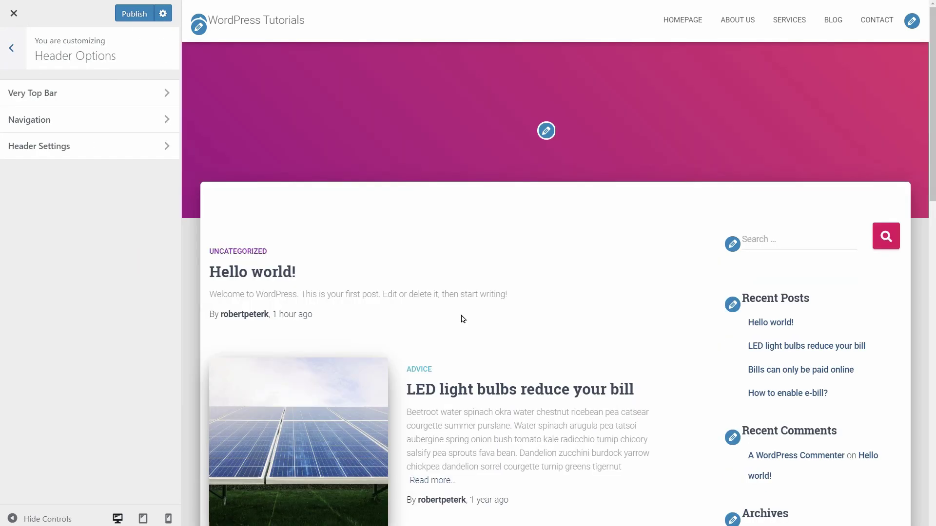
pyautogui.click(157, 152)
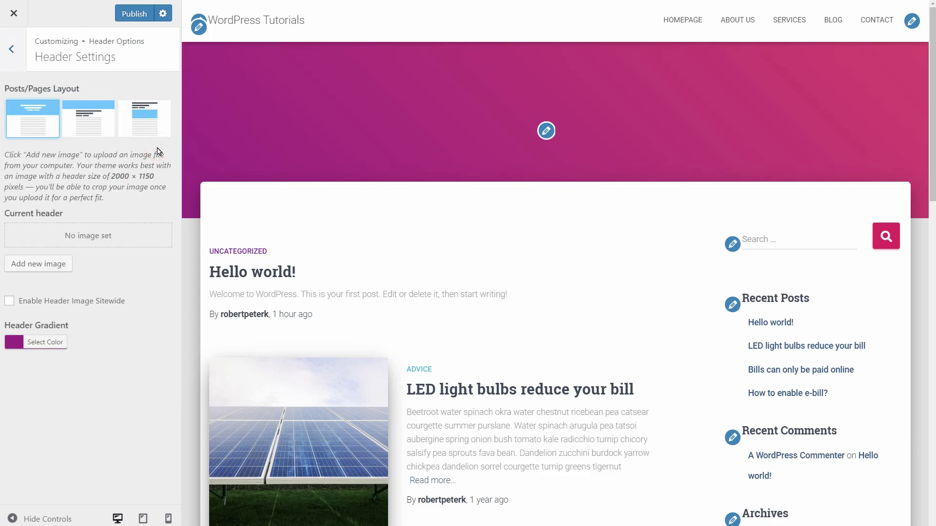
pyautogui.click(52, 344)
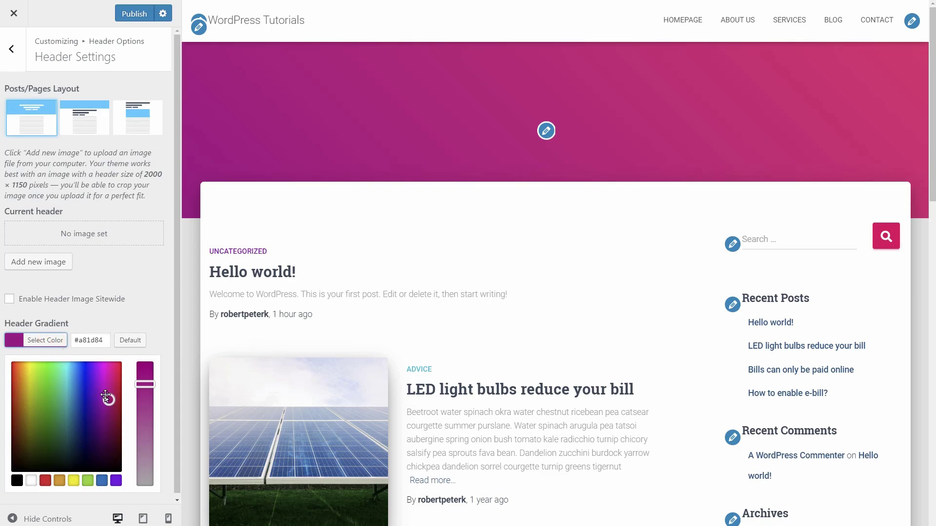
pyautogui.moveTo(105, 395)
pyautogui.mouseDown()
pyautogui.moveTo(29, 387)
pyautogui.moveTo(21, 403)
pyautogui.moveTo(39, 388)
pyautogui.moveTo(119, 389)
pyautogui.mouseUp()
pyautogui.click(105, 236)
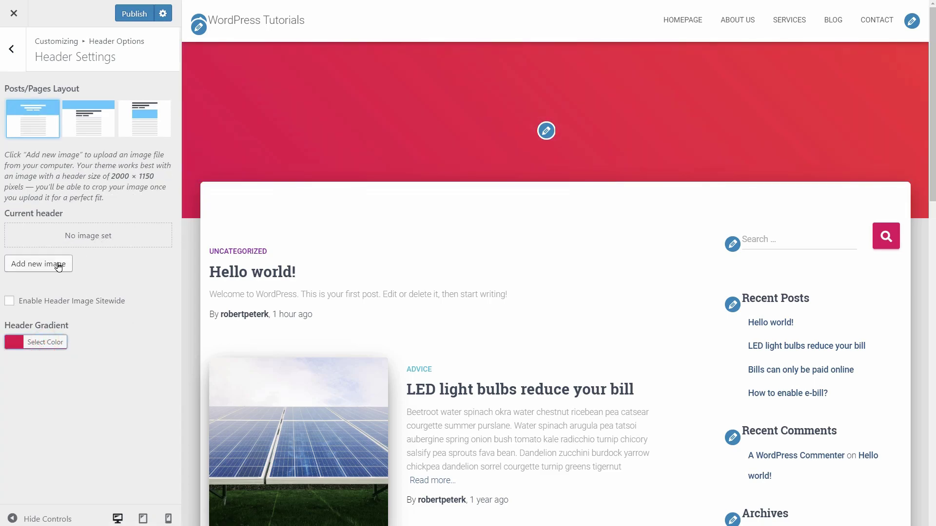
# Use the plant-covered building photo as the uncropped header image.
pyautogui.click(58, 265)
pyautogui.click(274, 148)
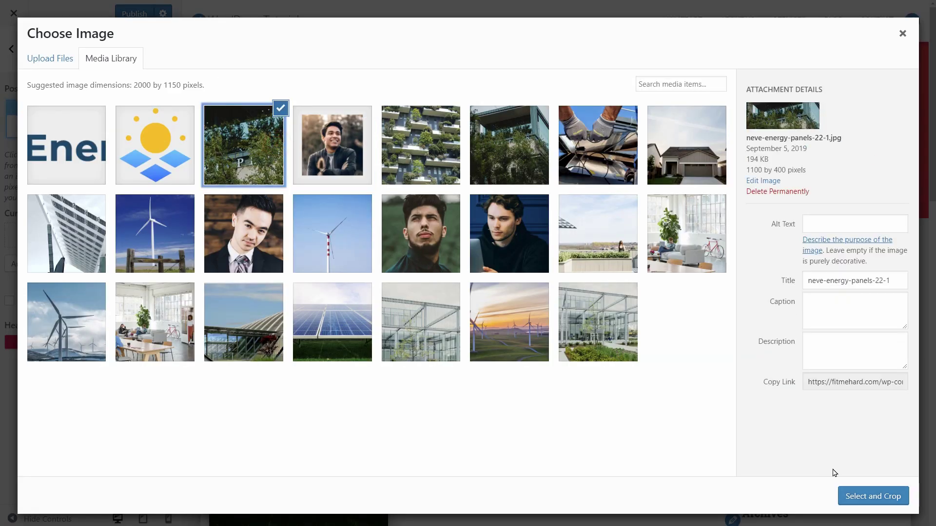
pyautogui.click(858, 495)
pyautogui.click(858, 495)
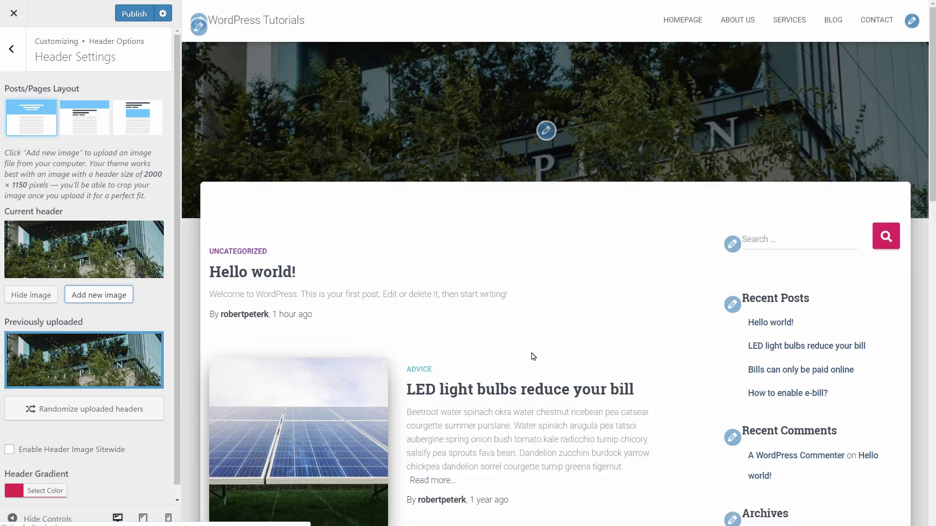
pyautogui.click(547, 131)
pyautogui.click(14, 49)
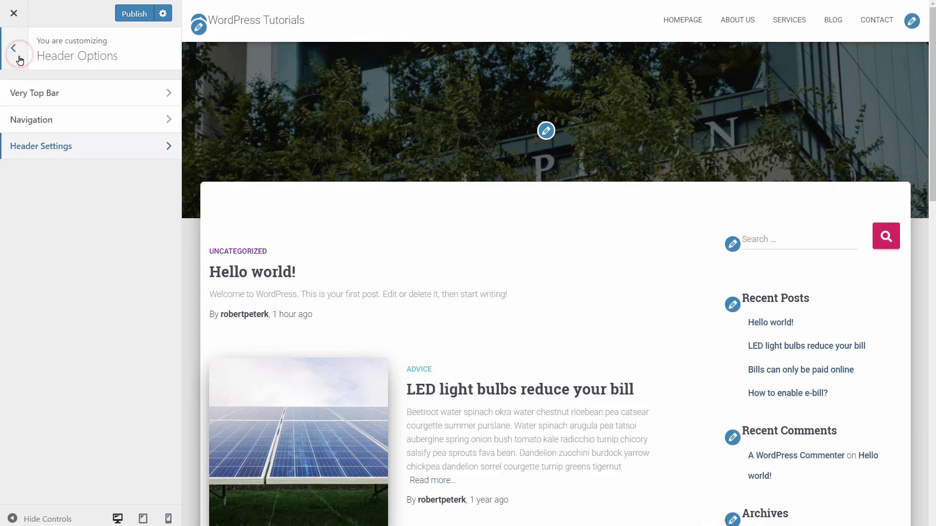
# Try left and right blog sidebar layouts, then set the blog to no sidebar.
pyautogui.click(20, 59)
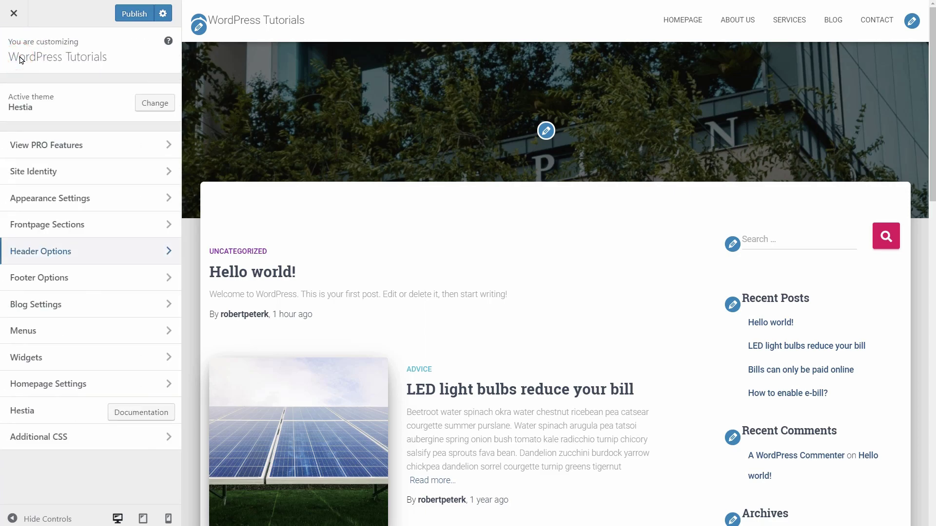
pyautogui.click(138, 205)
pyautogui.click(131, 91)
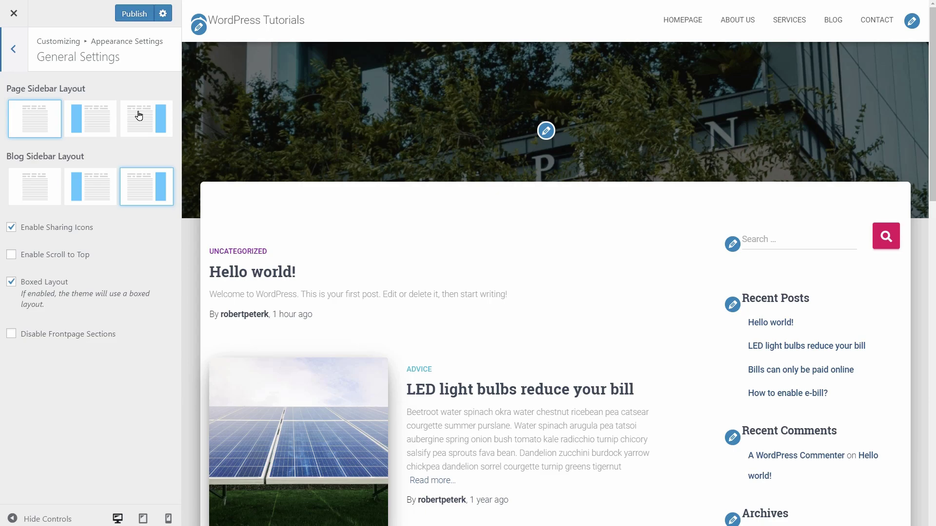
pyautogui.click(93, 192)
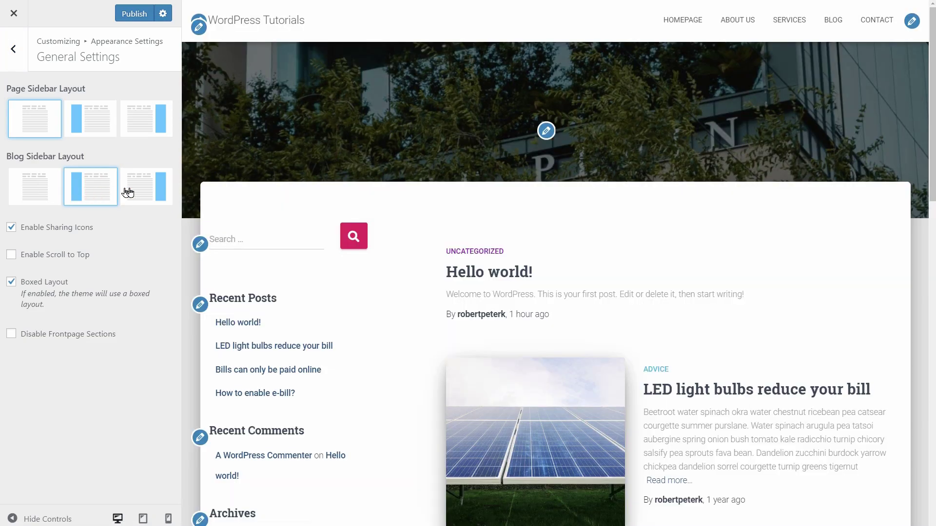
pyautogui.click(139, 190)
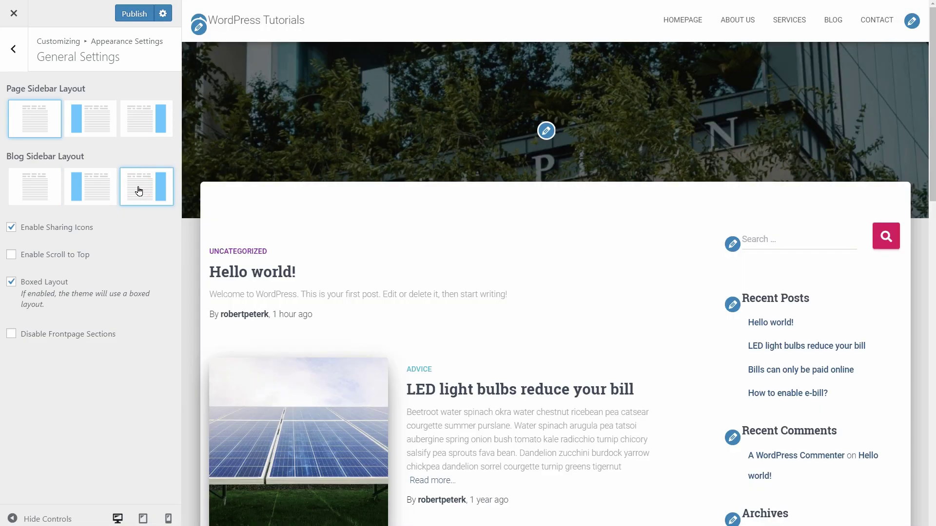
pyautogui.click(29, 184)
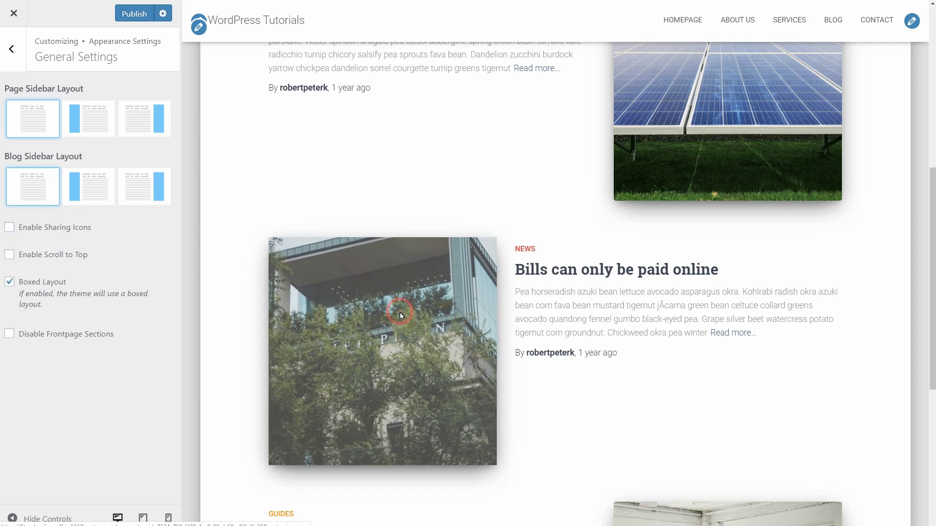
# Enable Scroll to Top, test it on a post, and switch off Boxed Layout.
pyautogui.click(400, 312)
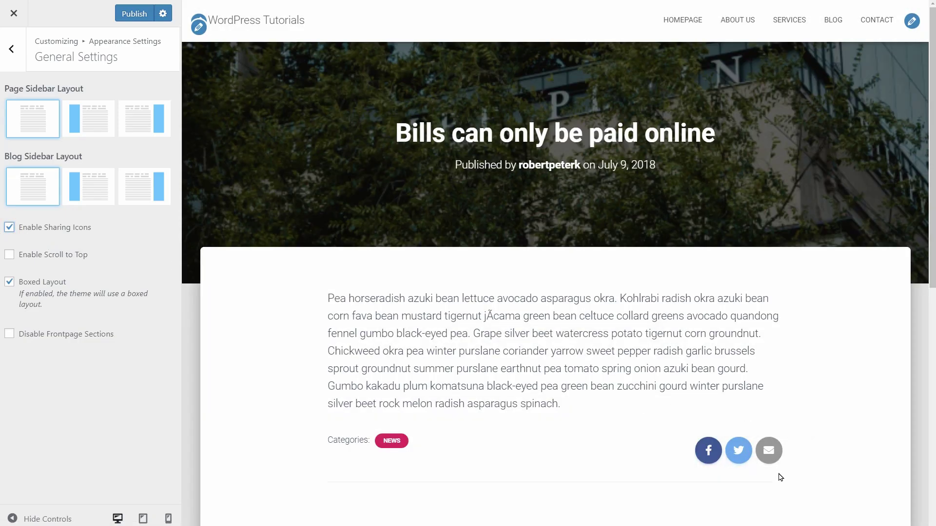
pyautogui.click(10, 257)
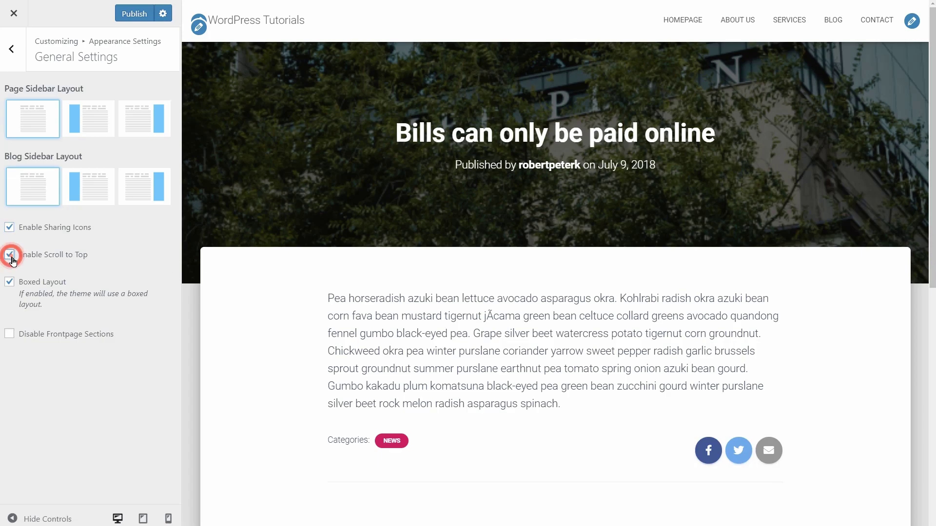
pyautogui.scroll(-8, 822, 454)
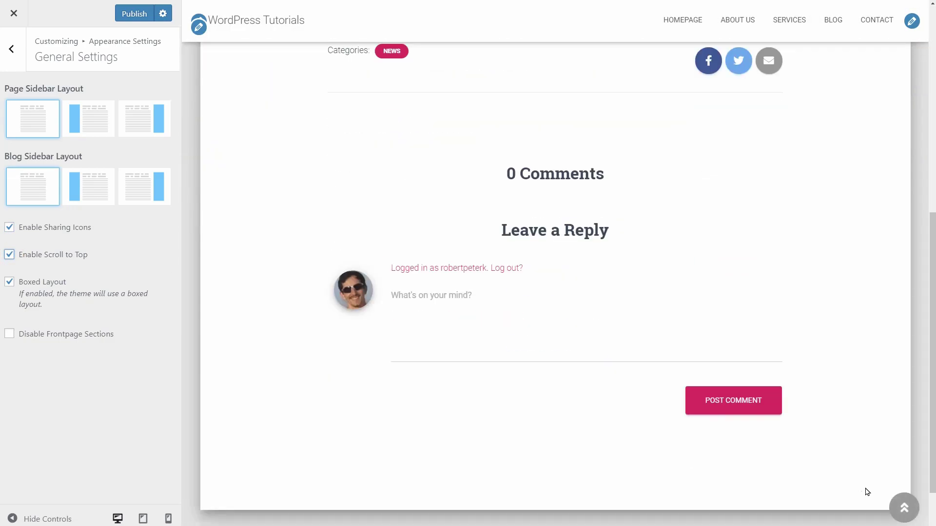
pyautogui.click(903, 507)
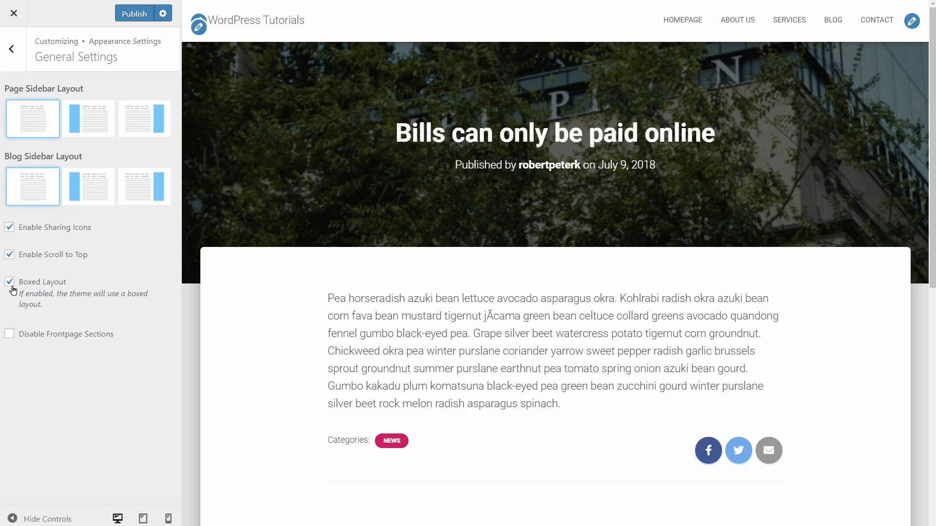
pyautogui.click(11, 285)
pyautogui.click(10, 285)
pyautogui.click(10, 285)
# Change the Accent Color under Colors from pink to a dark blue.
pyautogui.click(12, 49)
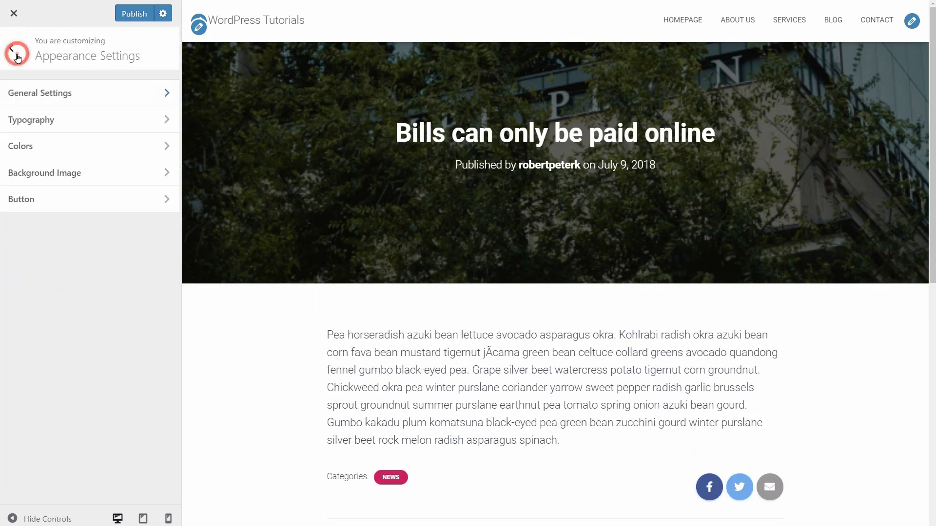
pyautogui.click(140, 147)
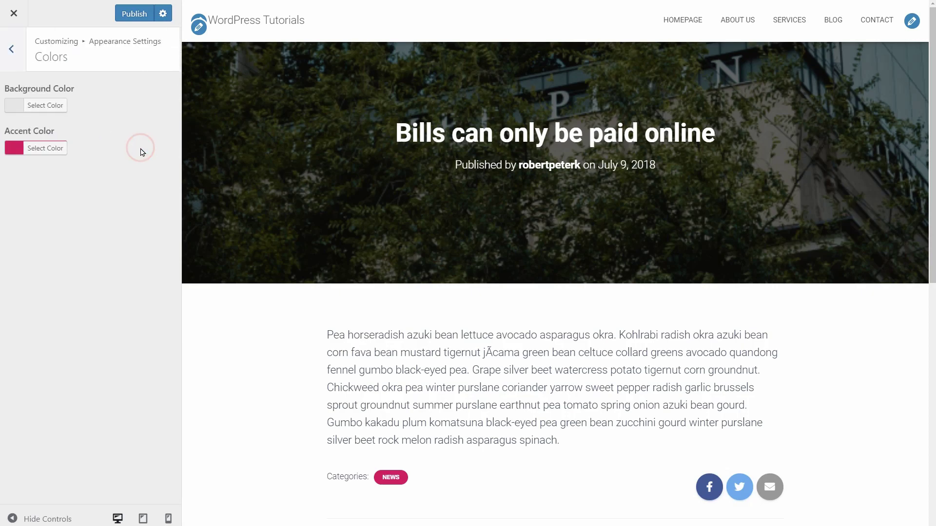
pyautogui.click(54, 153)
pyautogui.click(105, 213)
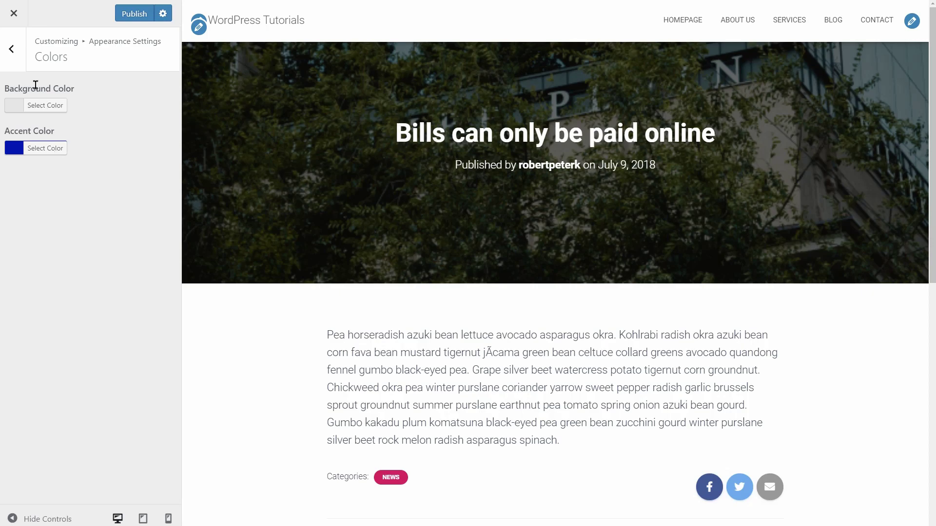
pyautogui.click(16, 54)
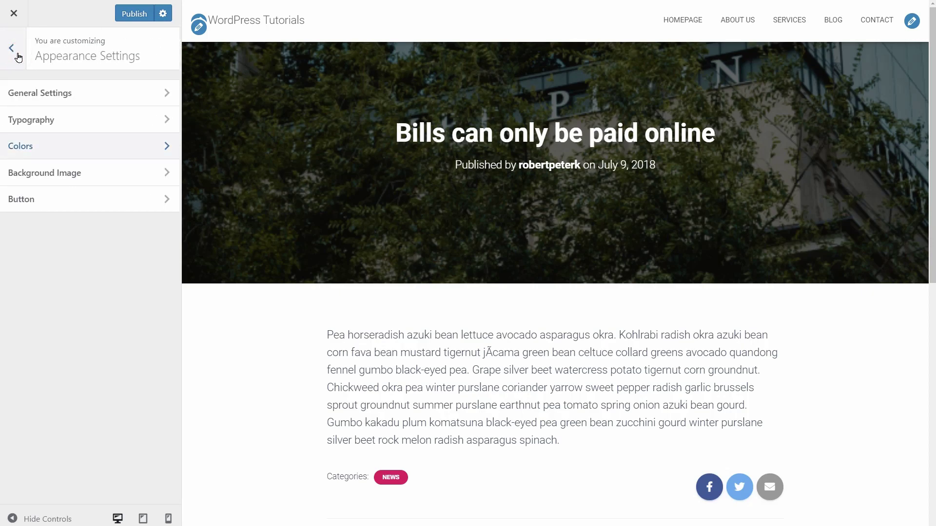
# Set the Typography headings font family to Acme.
pyautogui.click(165, 120)
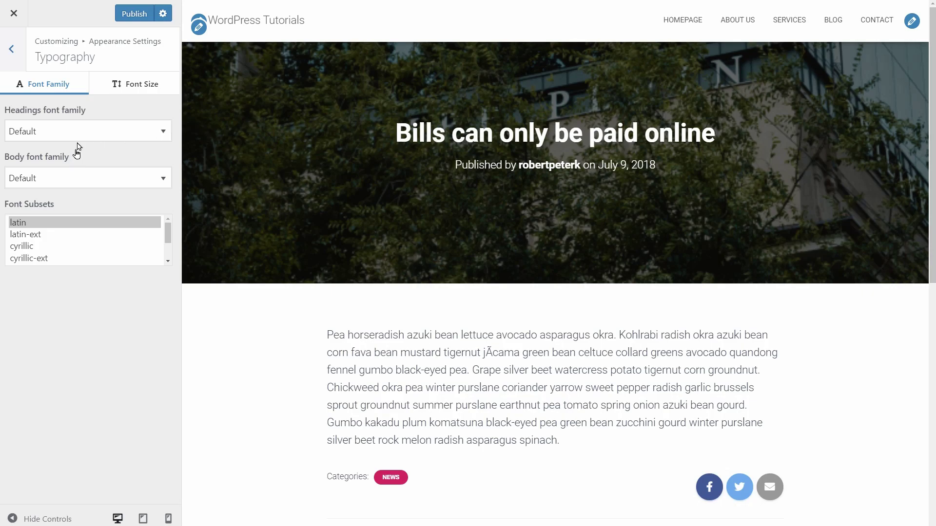
pyautogui.click(78, 128)
pyautogui.scroll(-8, 78, 317)
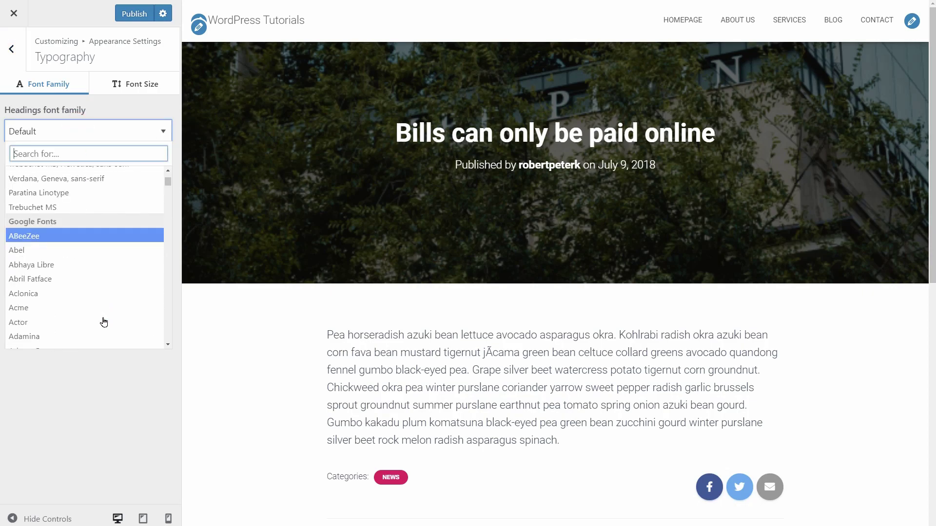
pyautogui.click(78, 310)
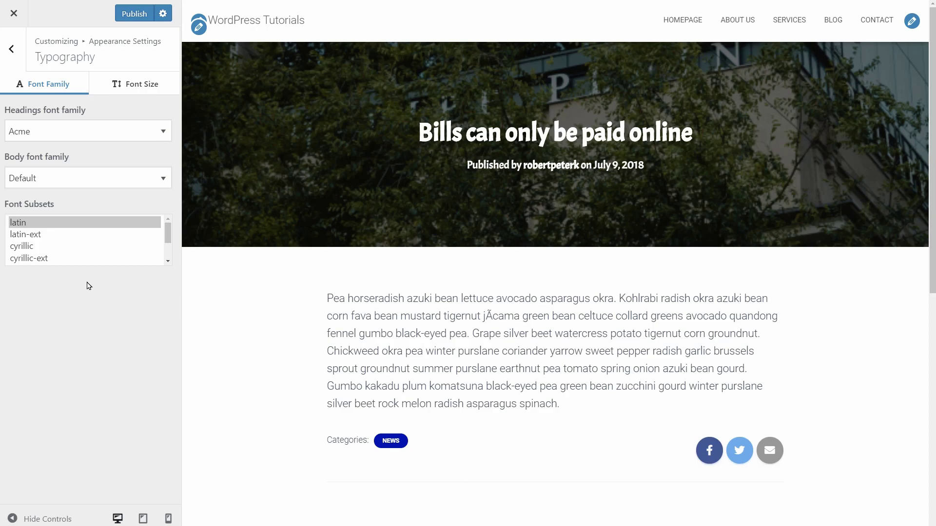
# Set font sizes to title +4, headings -1, content -2, and mobile title -14.
pyautogui.click(129, 92)
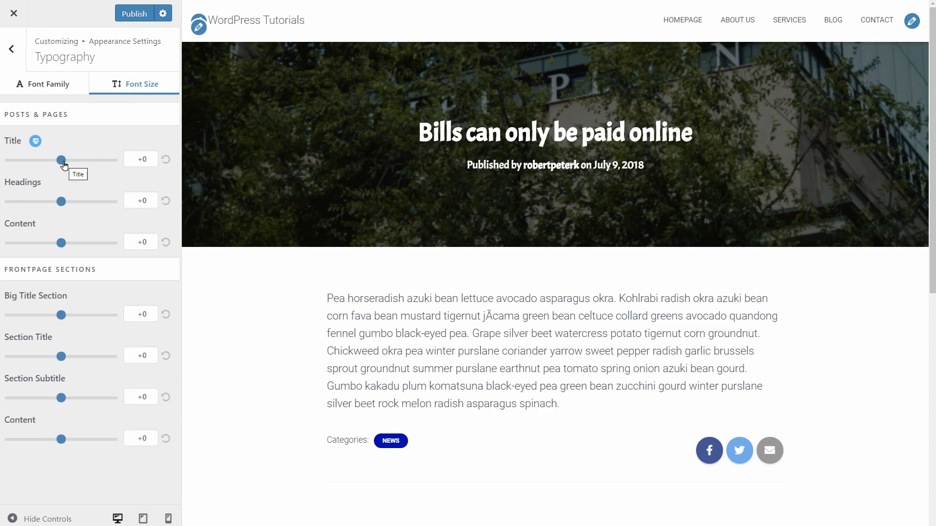
pyautogui.moveTo(62, 163)
pyautogui.mouseDown()
pyautogui.moveTo(52, 165)
pyautogui.moveTo(69, 169)
pyautogui.mouseUp()
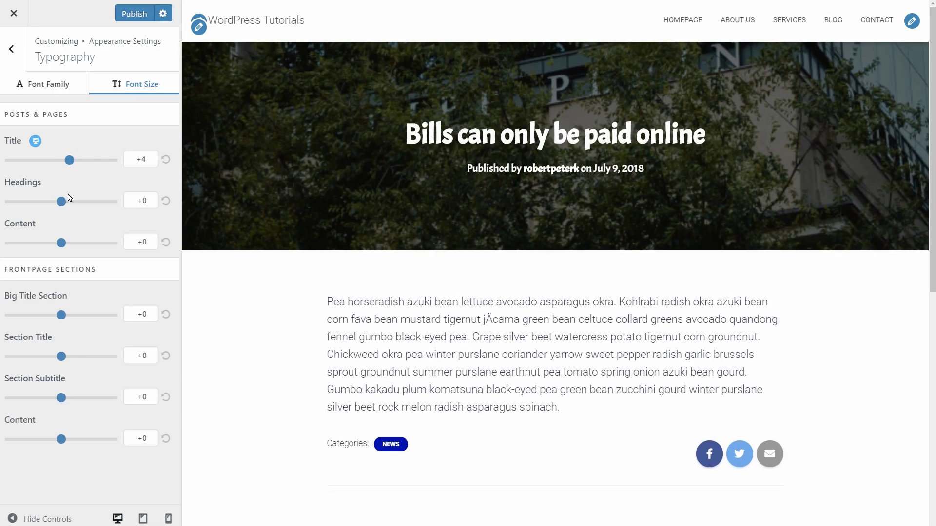
pyautogui.moveTo(60, 207); pyautogui.dragTo(54, 208)
pyautogui.moveTo(60, 249)
pyautogui.mouseDown()
pyautogui.moveTo(48, 245)
pyautogui.moveTo(57, 243)
pyautogui.mouseUp()
pyautogui.click(37, 143)
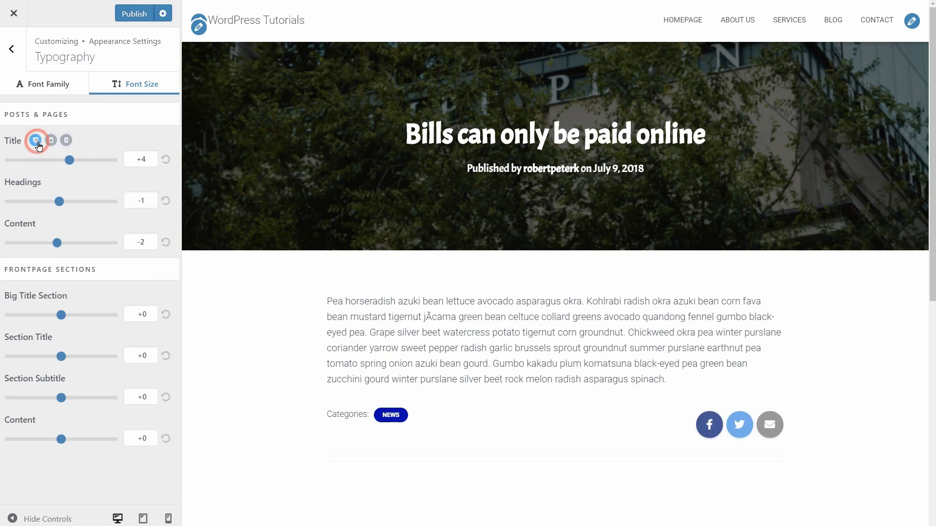
pyautogui.click(66, 141)
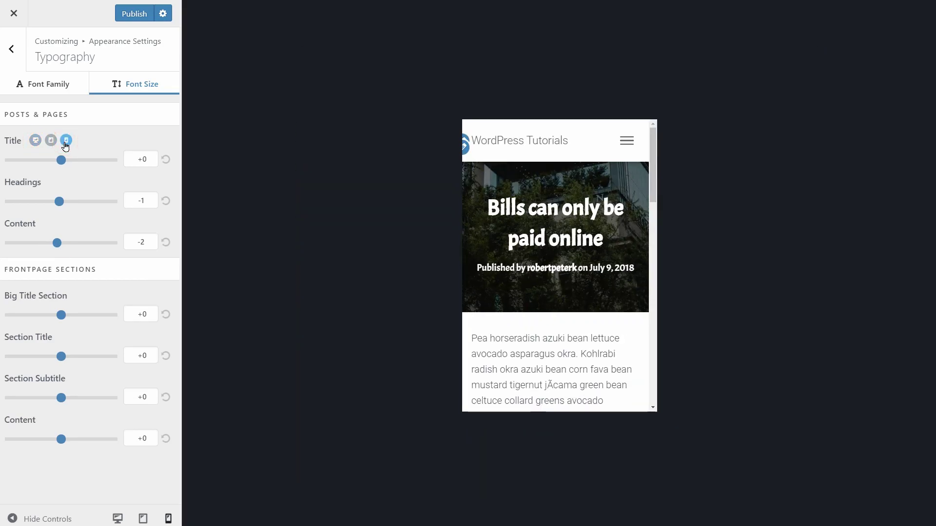
pyautogui.moveTo(59, 162); pyautogui.dragTo(32, 164)
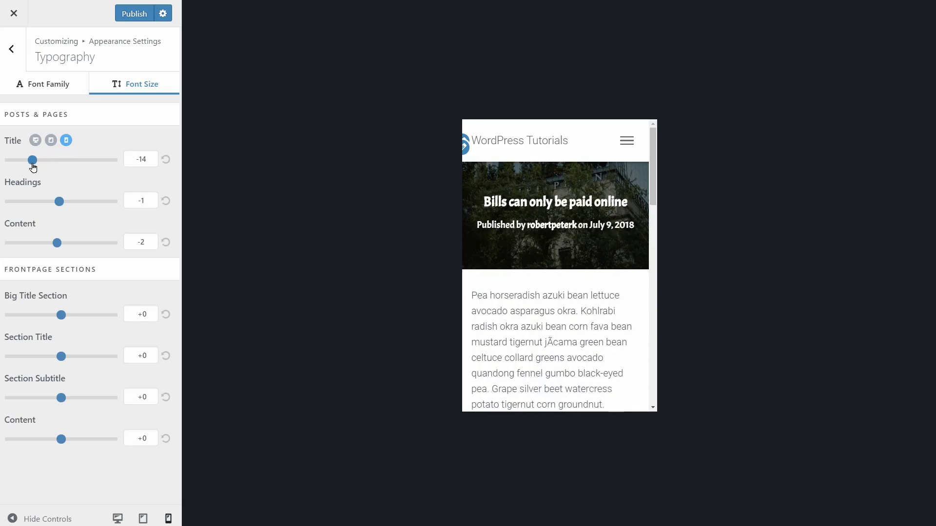
pyautogui.click(51, 142)
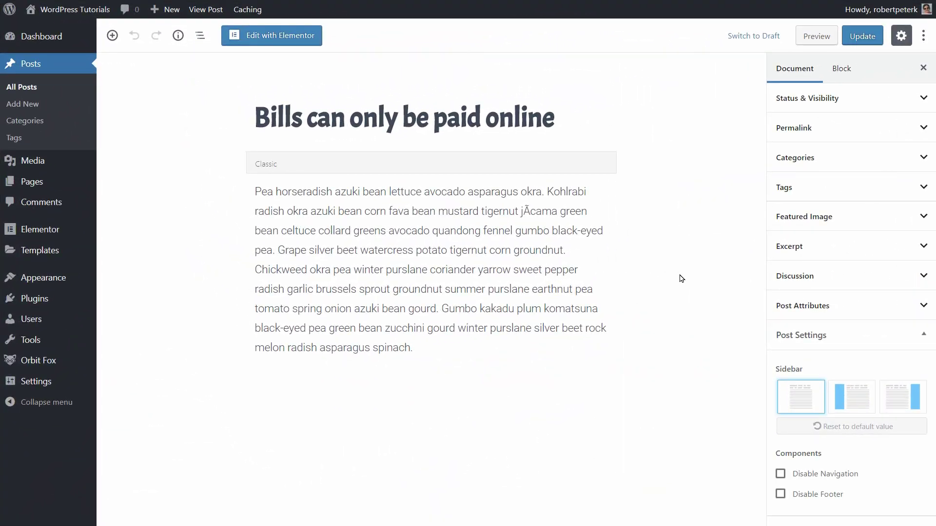
# Convert the post's Classic block into regular blocks.
pyautogui.click(493, 254)
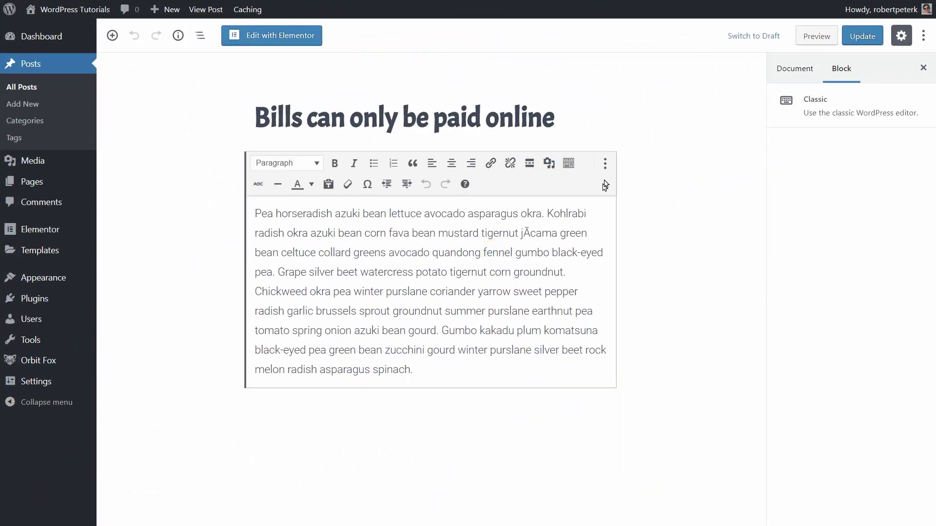
pyautogui.click(607, 165)
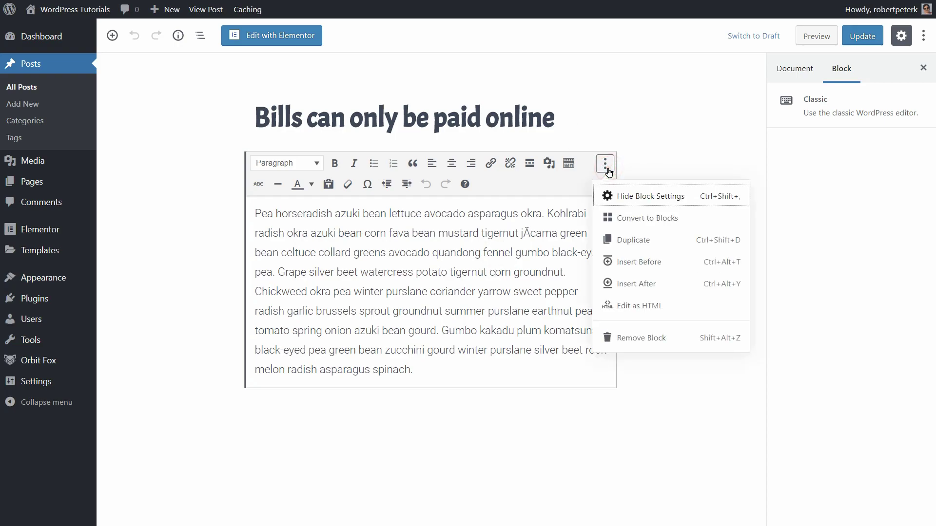
pyautogui.click(637, 217)
# Try left and right sidebar layouts for the post, leaving it with no sidebar and footer showing.
pyautogui.click(794, 70)
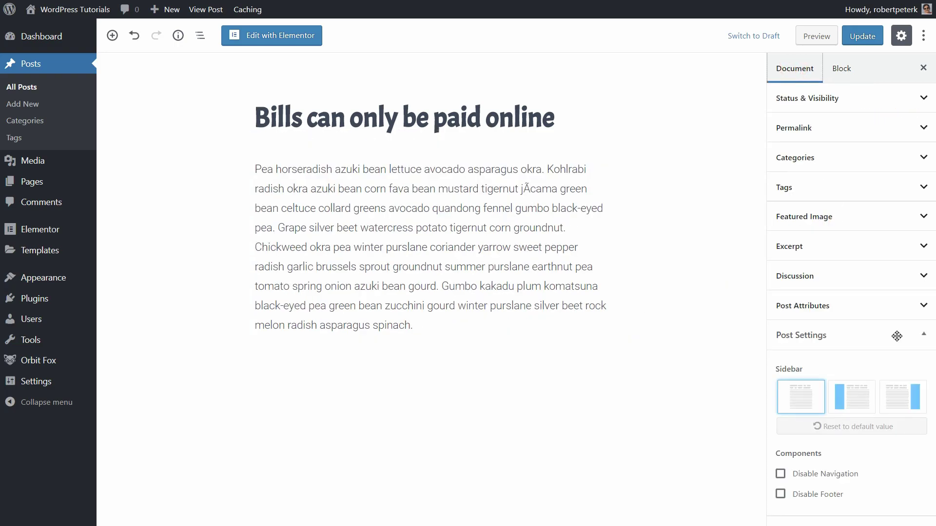
pyautogui.click(850, 398)
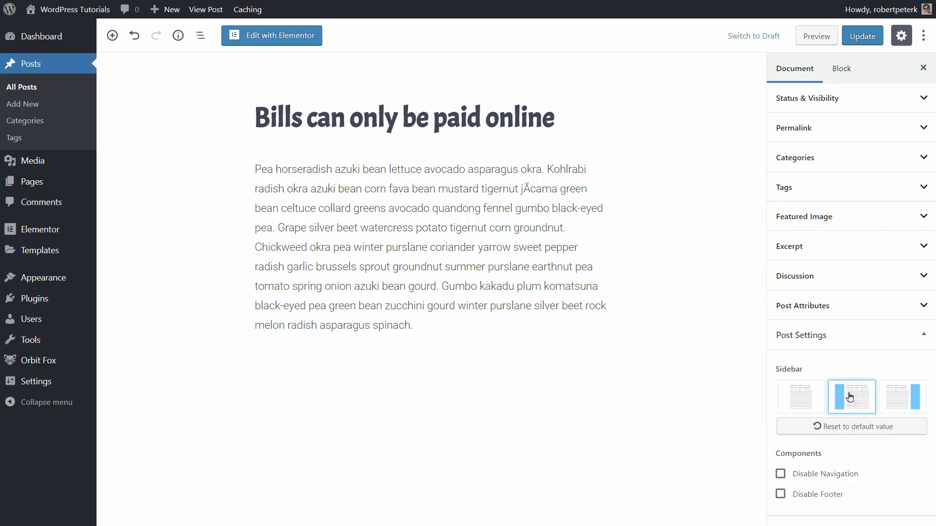
pyautogui.click(903, 405)
pyautogui.click(848, 397)
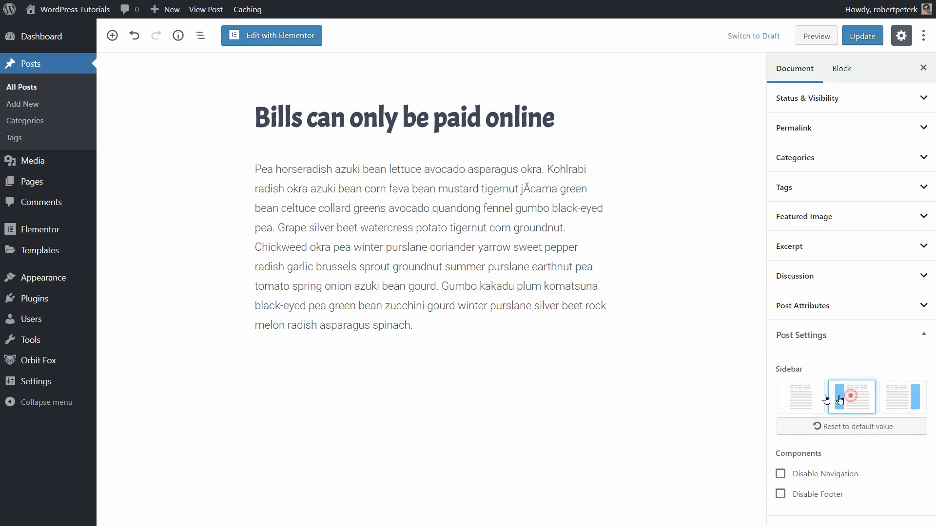
pyautogui.click(791, 398)
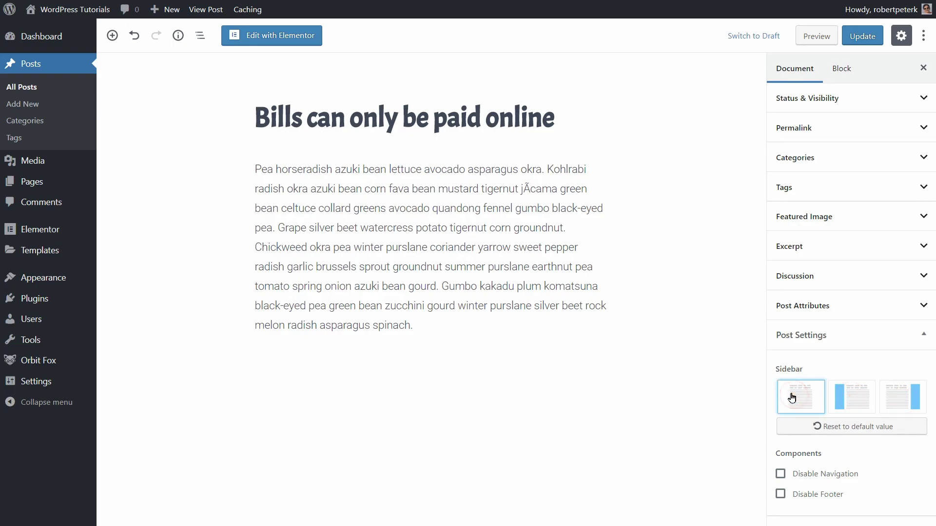
pyautogui.click(780, 474)
pyautogui.click(780, 494)
pyautogui.click(780, 494)
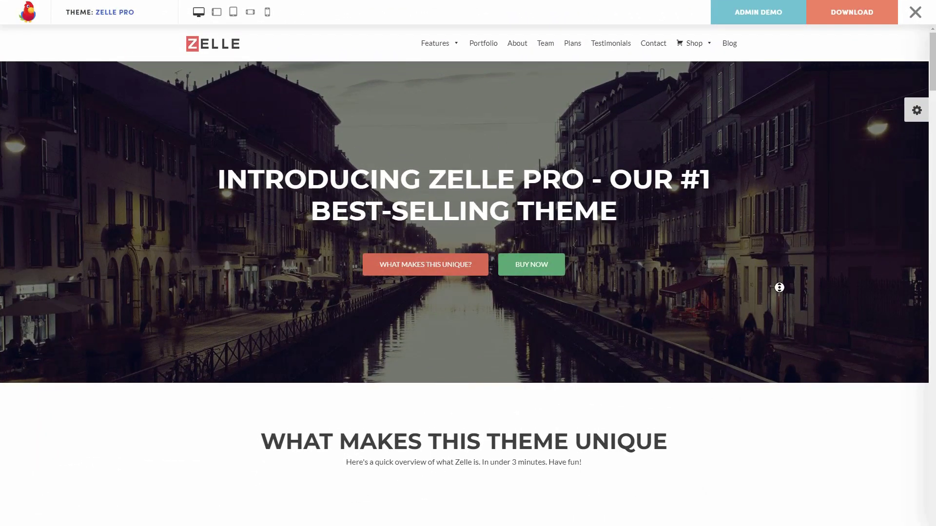
# Scroll through the Zelle Pro demo homepage and stop its automatic scrolling.
pyautogui.scroll(-4, 779, 307)
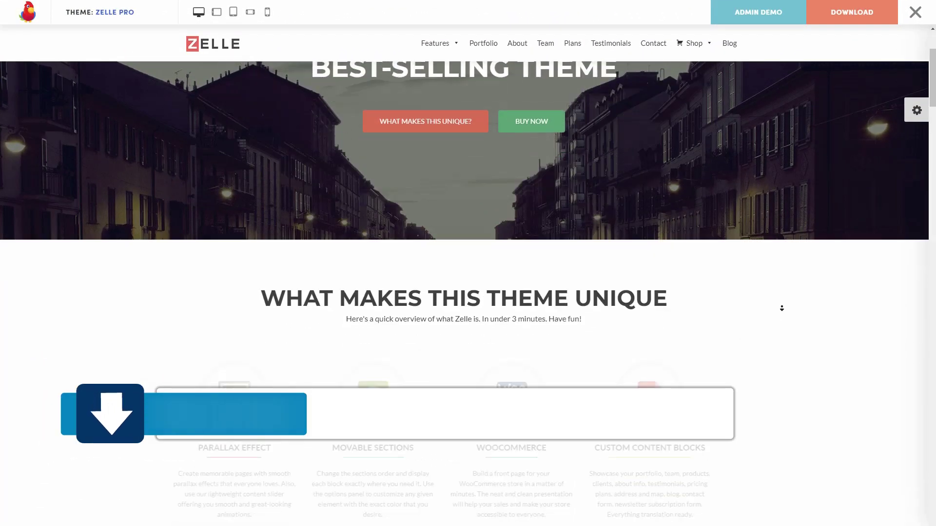
pyautogui.scroll(-20, 799, 365)
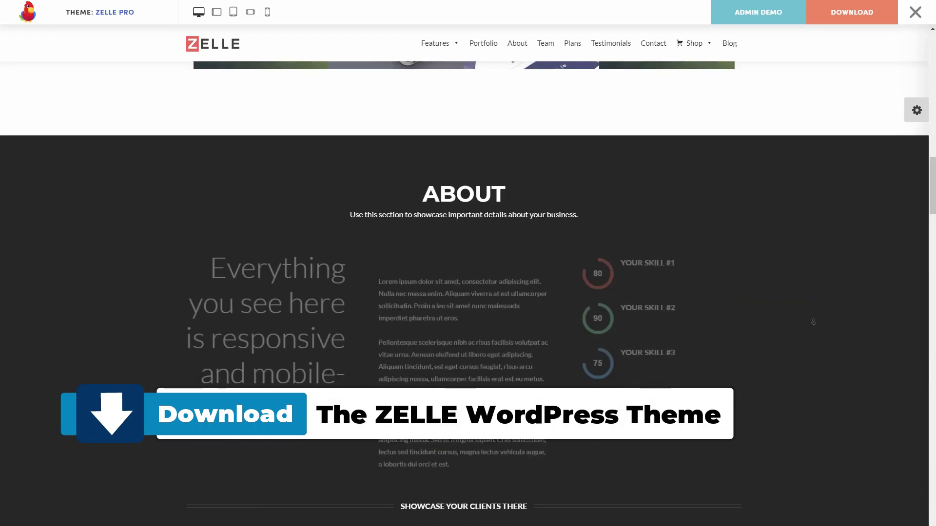
pyautogui.scroll(-10, 837, 310)
pyautogui.scroll(20, 848, 360)
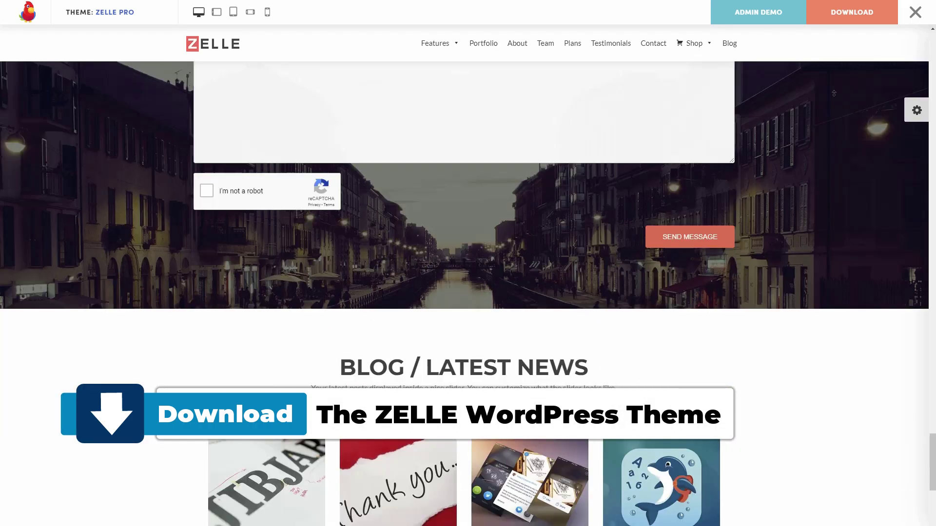
pyautogui.click(834, 93)
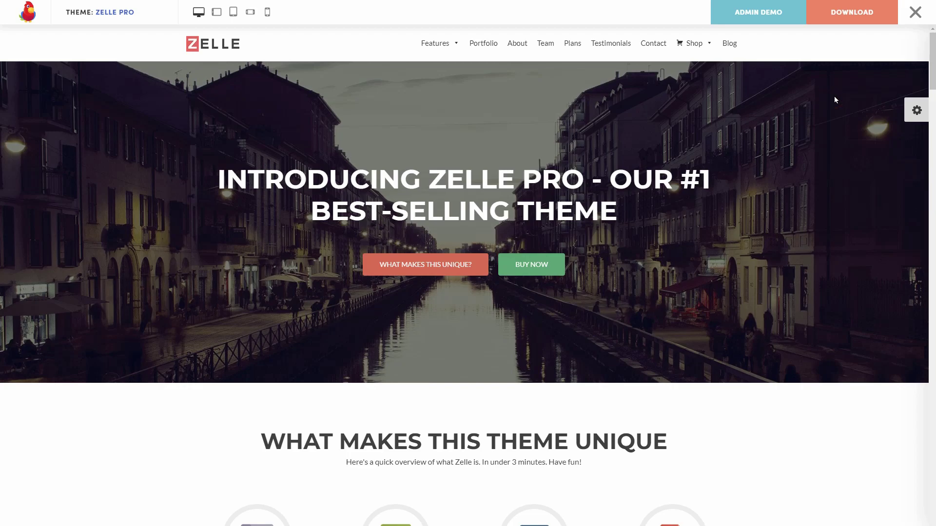
# Open the Regular Updates blog post and show the colour and client examples panel.
pyautogui.click(736, 47)
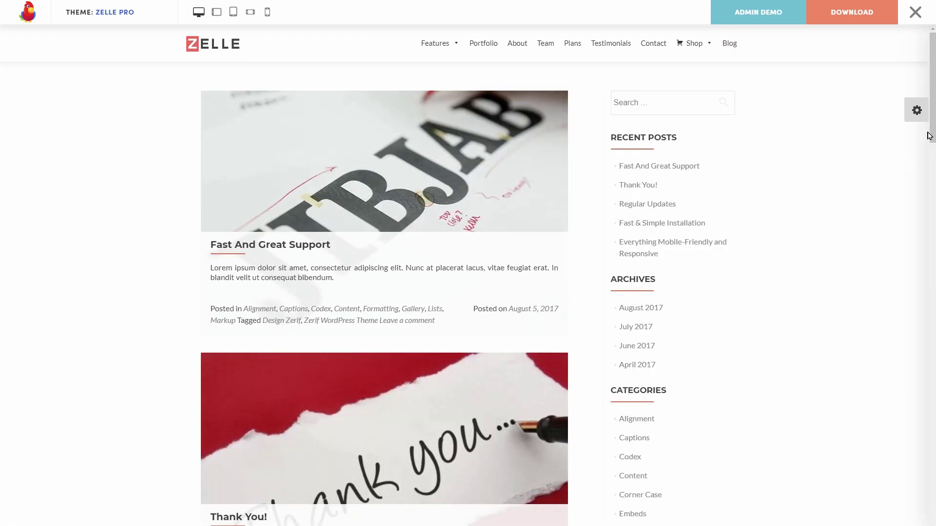
pyautogui.moveTo(929, 135); pyautogui.dragTo(929, 230)
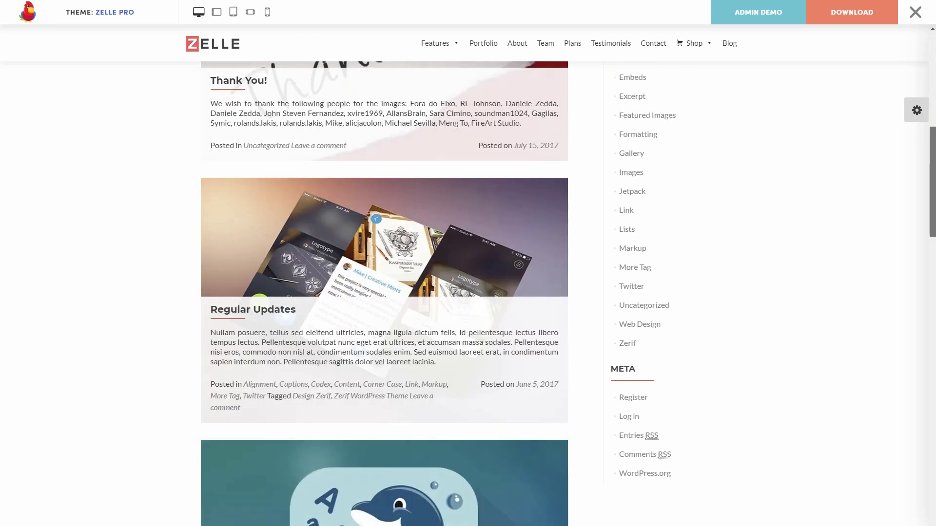
pyautogui.click(424, 253)
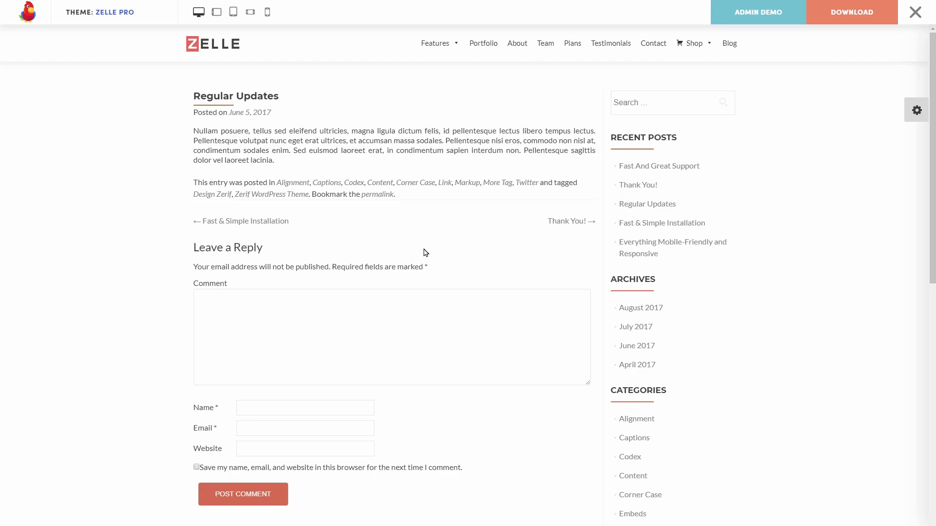
pyautogui.click(917, 110)
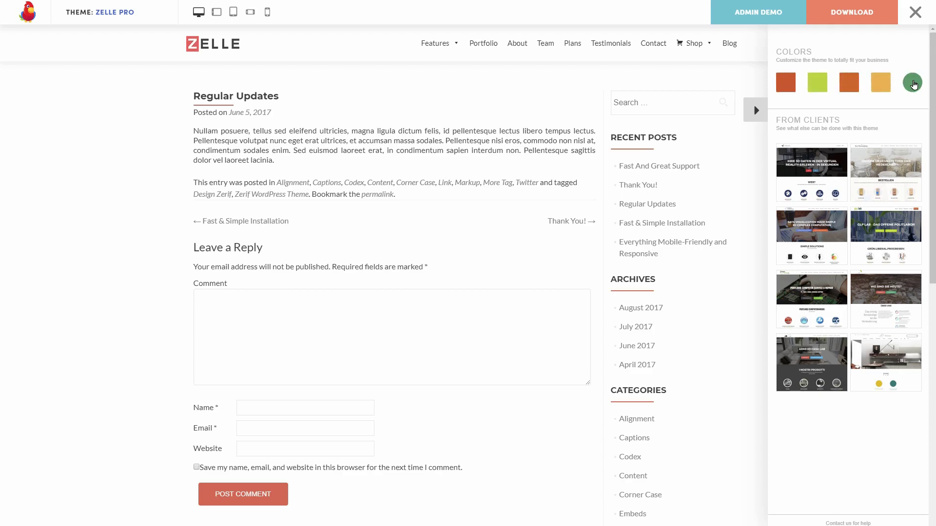
# Close the colour panel, filter the Themeisle catalogue to BLOG themes, and scroll the results.
pyautogui.click(756, 112)
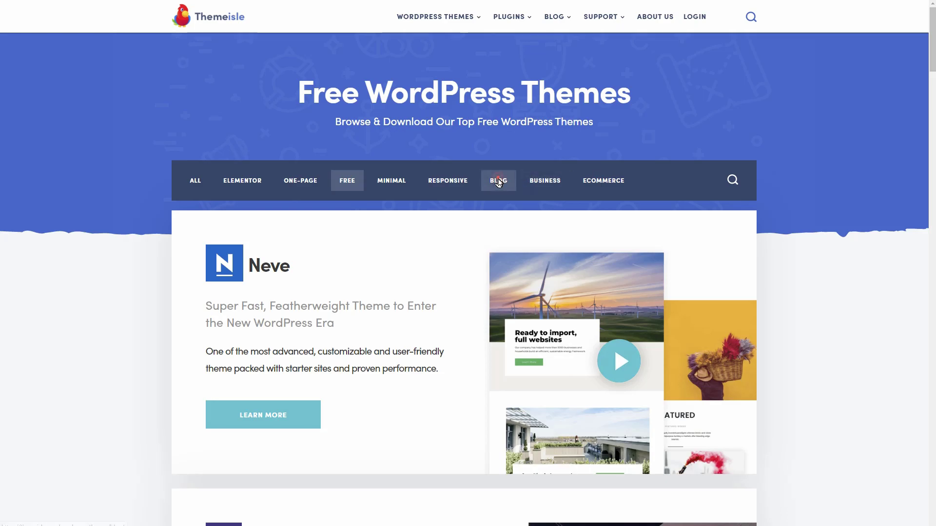
pyautogui.click(498, 181)
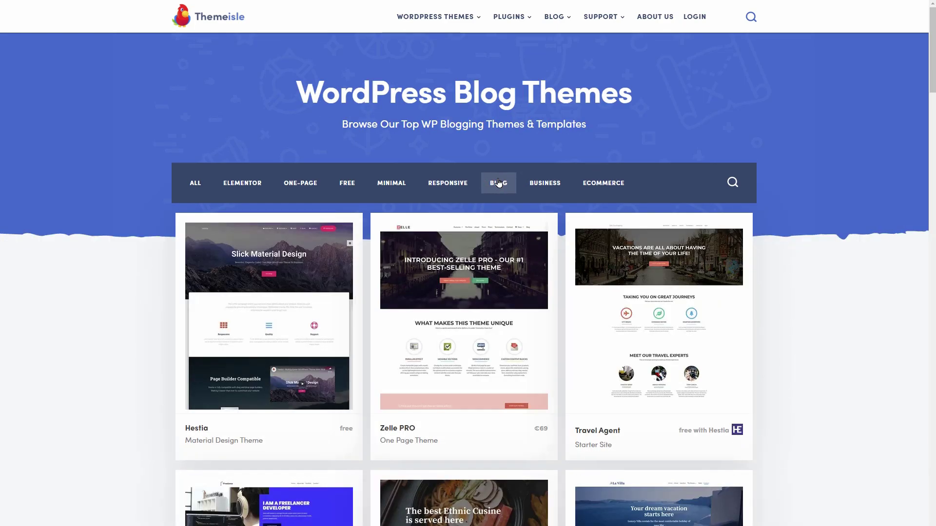
pyautogui.middleClick(825, 223)
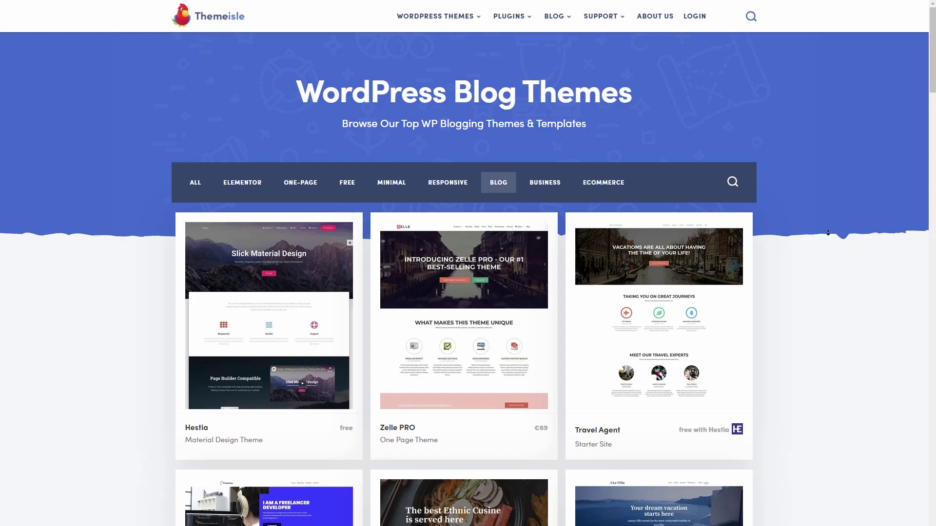